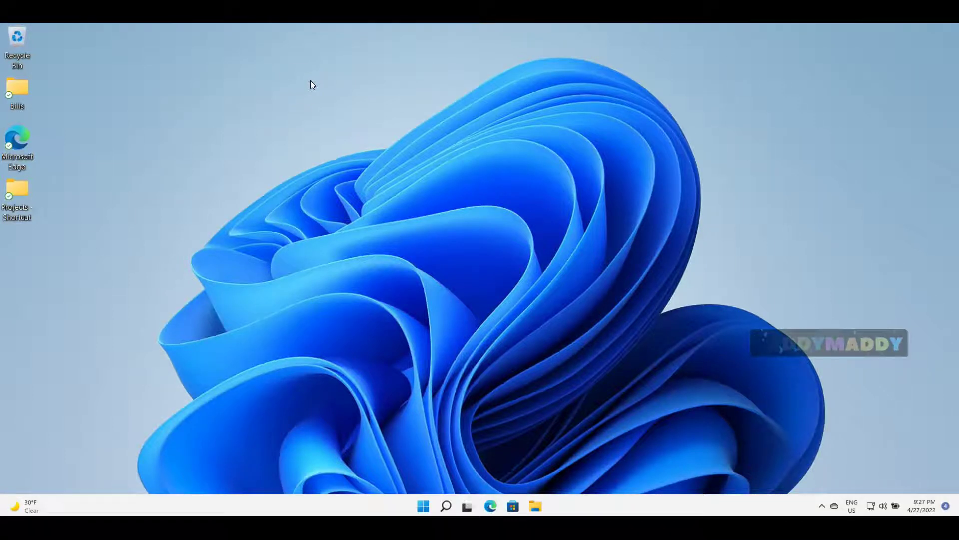
Open Documents › Projects in File Explorer and select the Sample Zip file archive.
click(540, 509)
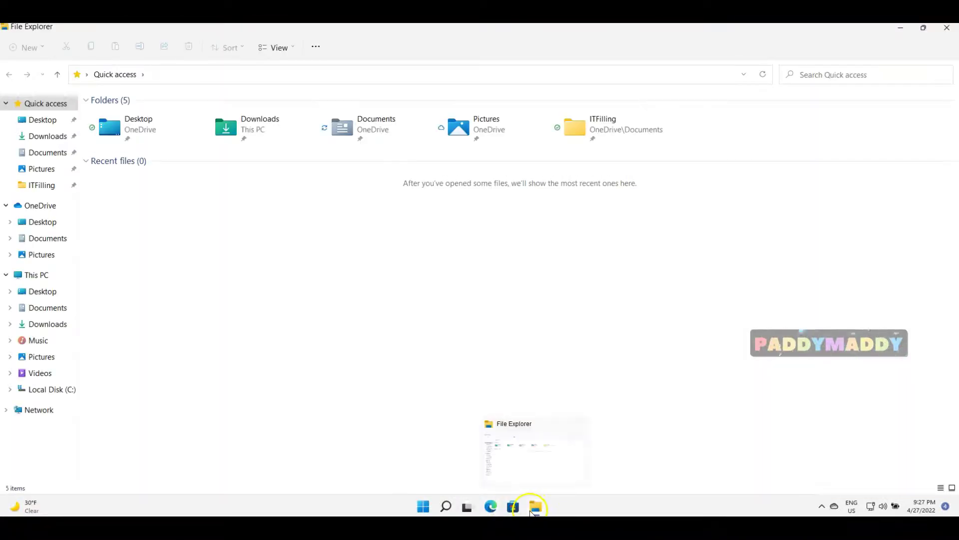
click(41, 151)
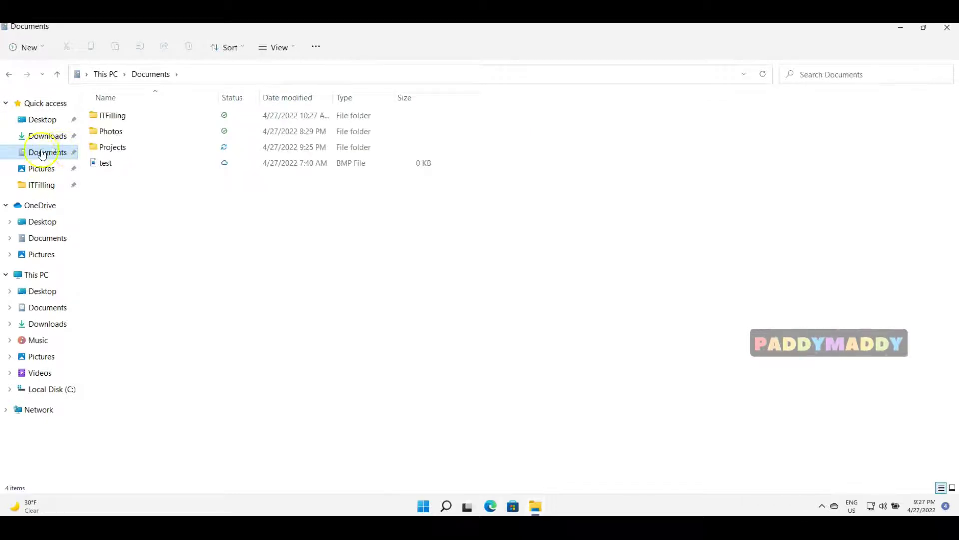
double_click(112, 148)
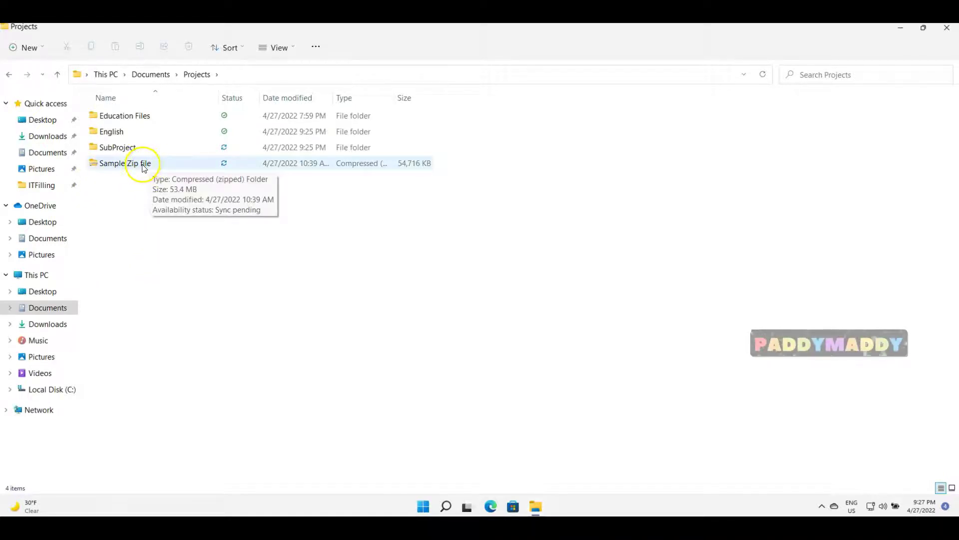
click(419, 161)
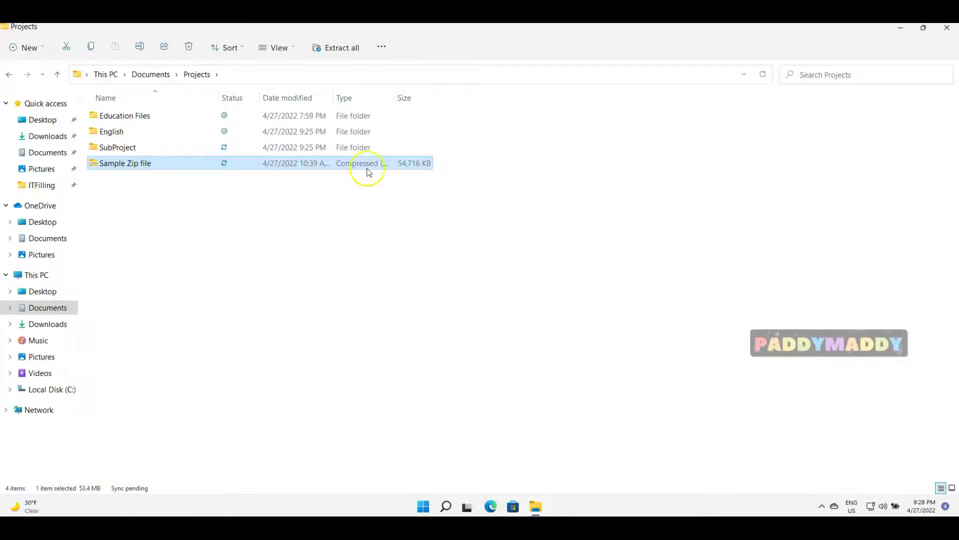
Browse the 18 files inside Sample Zip file, widening its Name column.
double_click(133, 163)
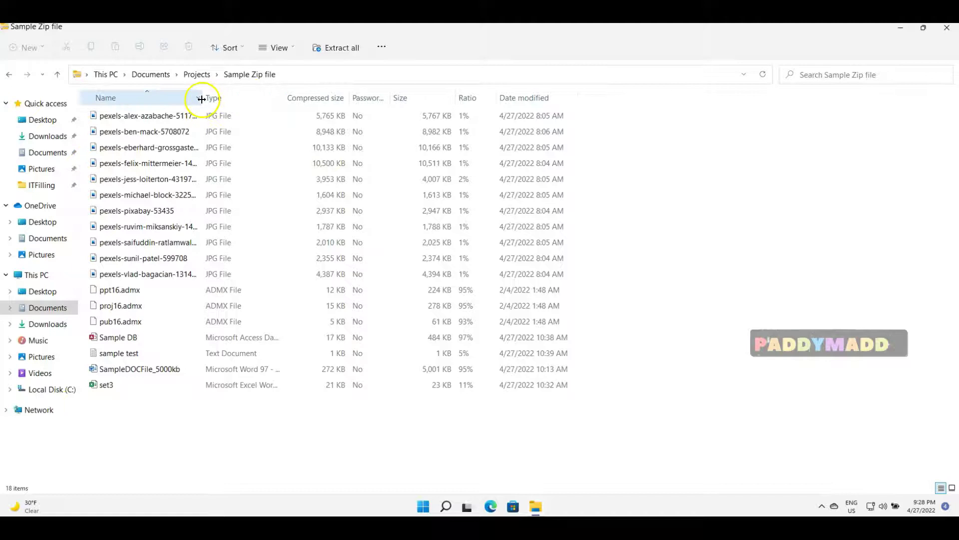
drag(201, 97, 354, 99)
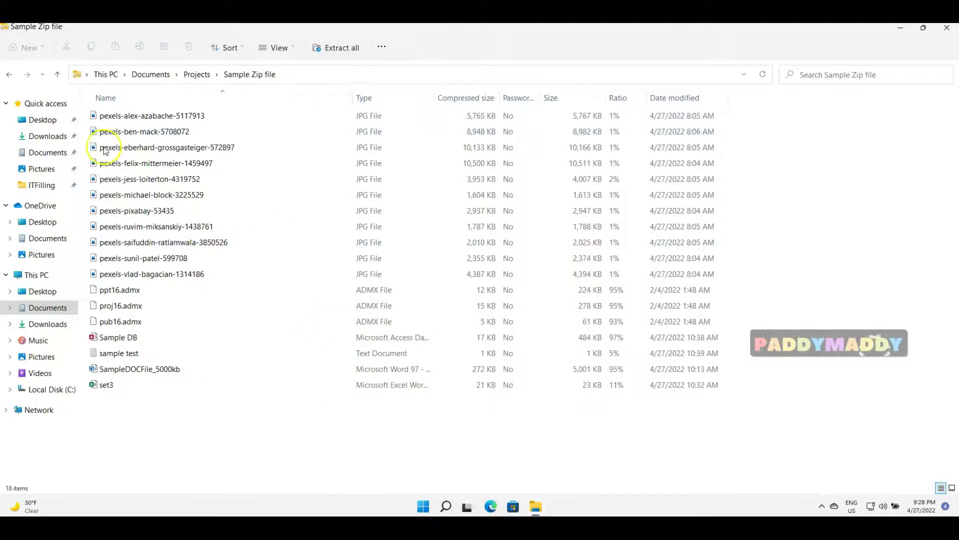
drag(394, 456, 152, 66)
click(242, 430)
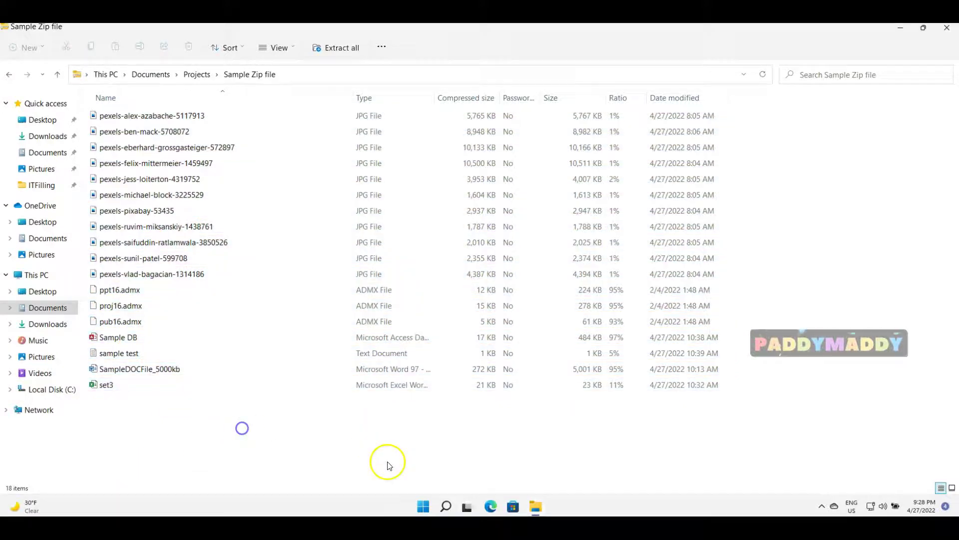
Back in Projects, widen the Type and Name columns to reveal Compressed (zipped) Folder.
click(197, 75)
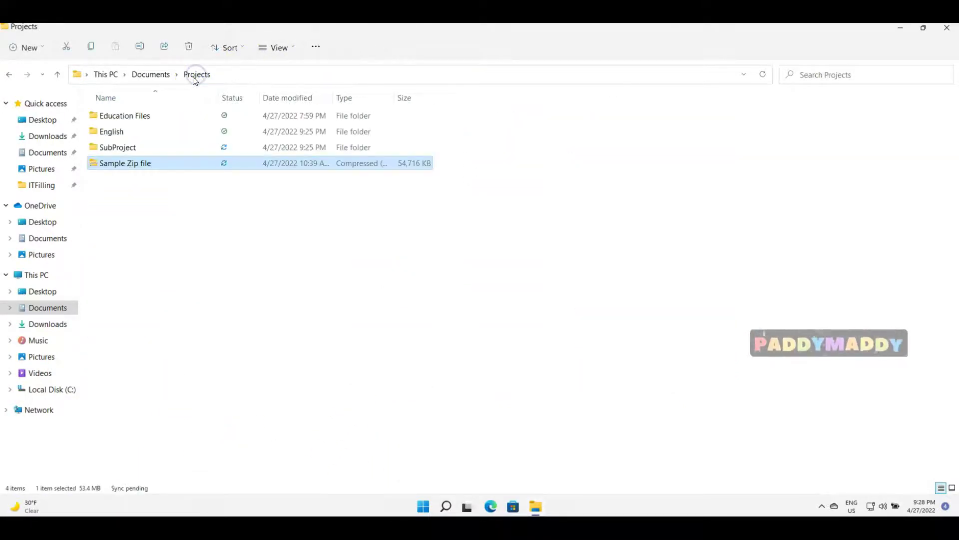
click(168, 249)
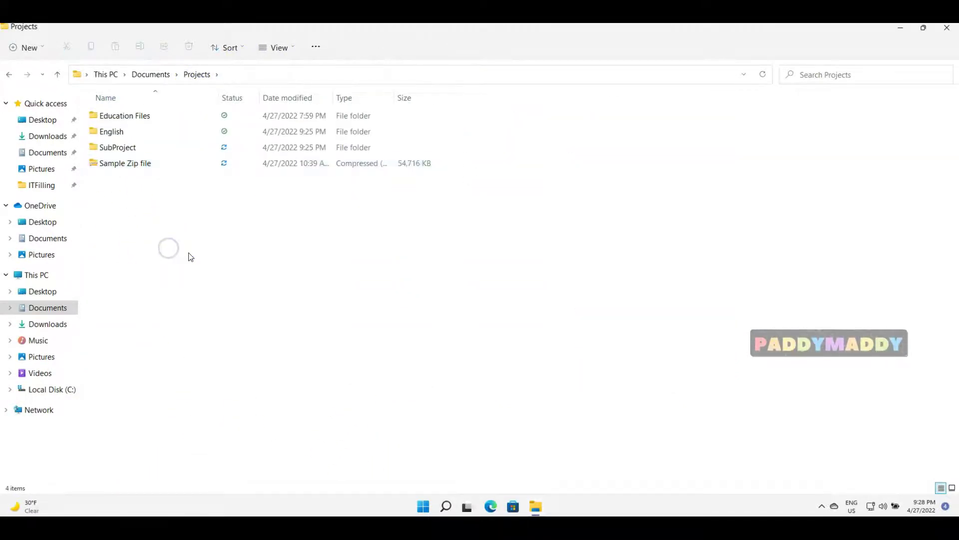
click(157, 304)
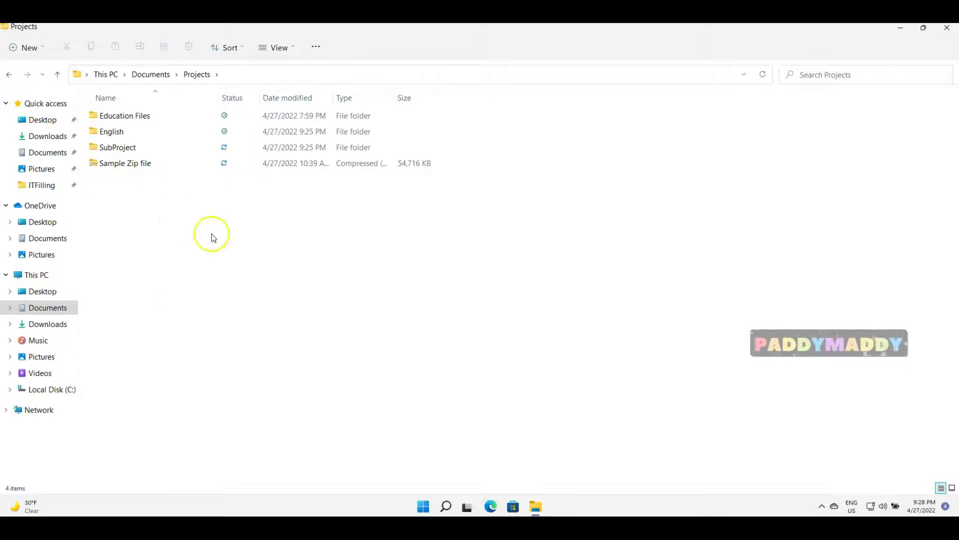
drag(484, 99, 484, 99)
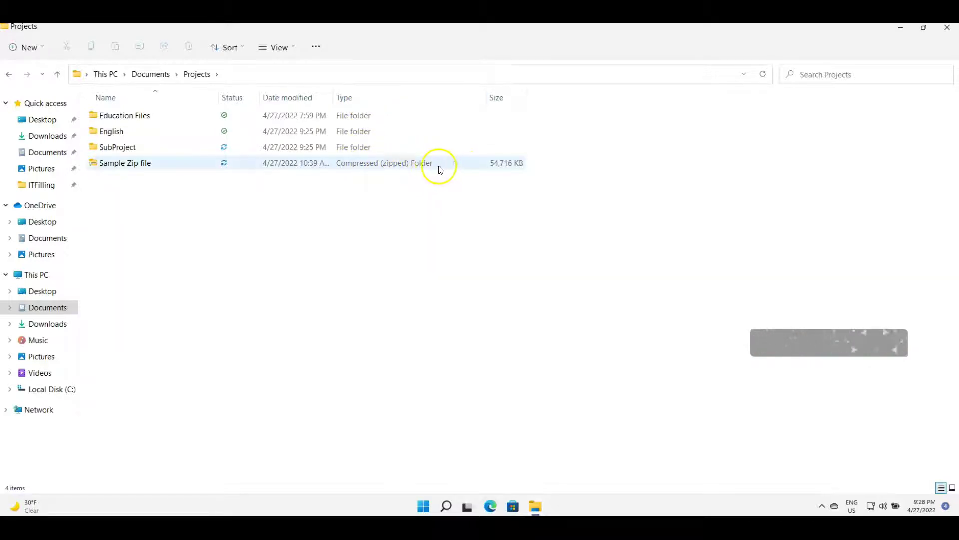
drag(219, 97, 277, 97)
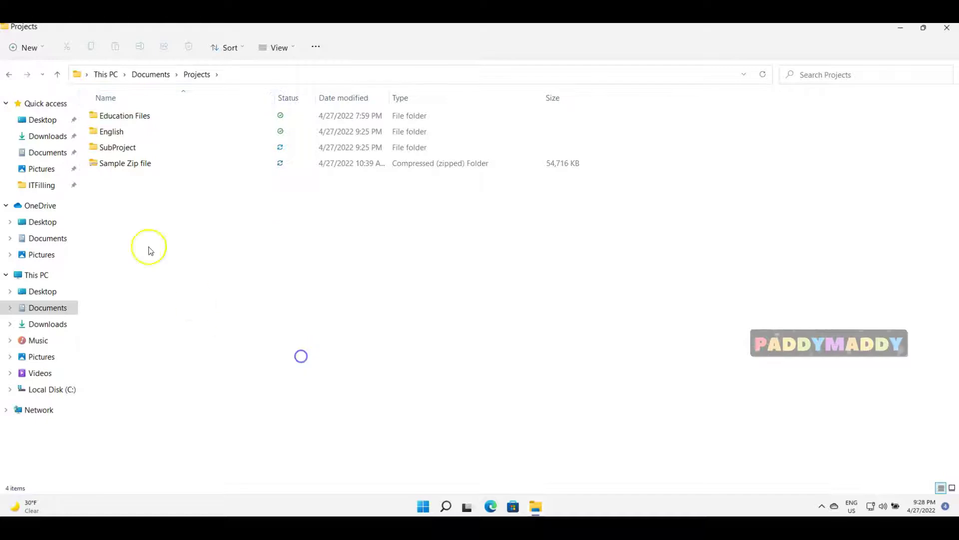
Turn off Hide extensions for known file types in Folder Options and apply.
click(152, 165)
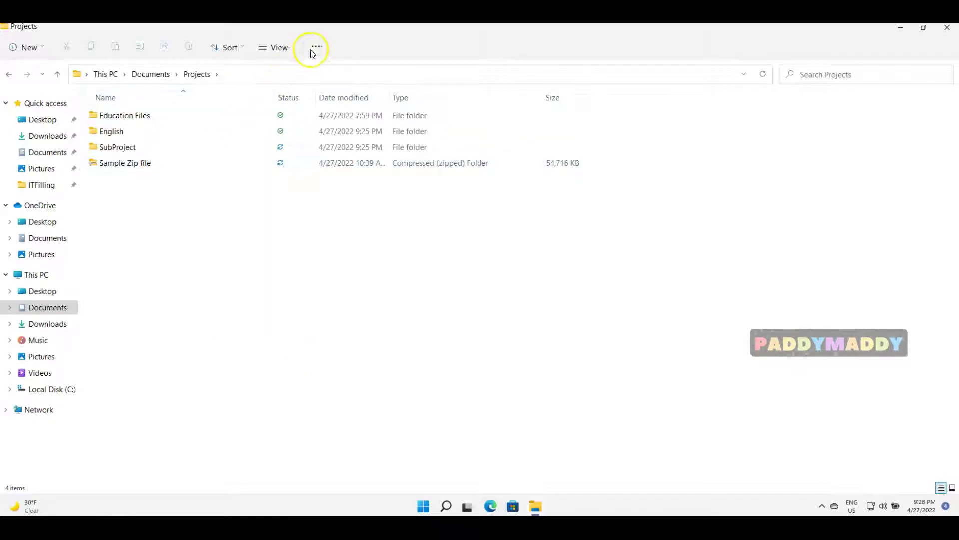
click(316, 46)
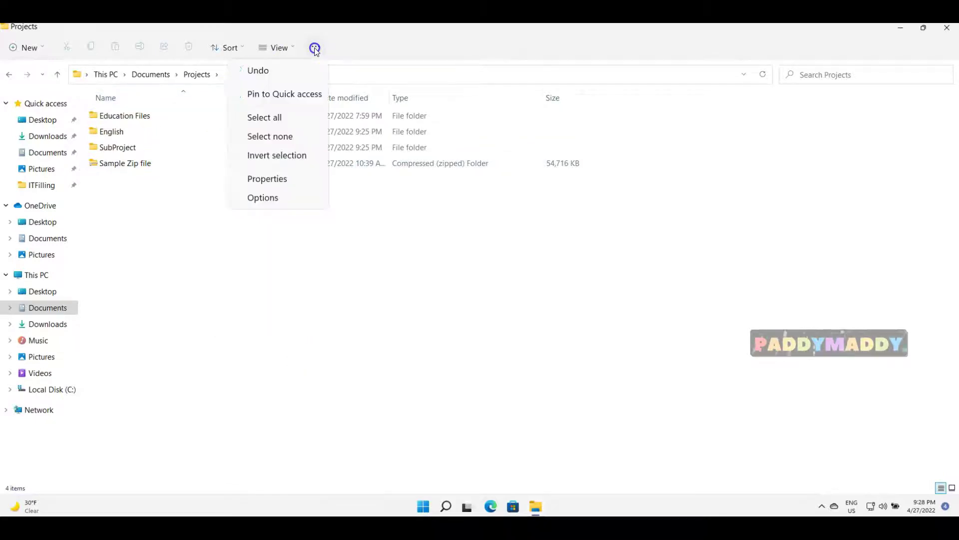
click(260, 198)
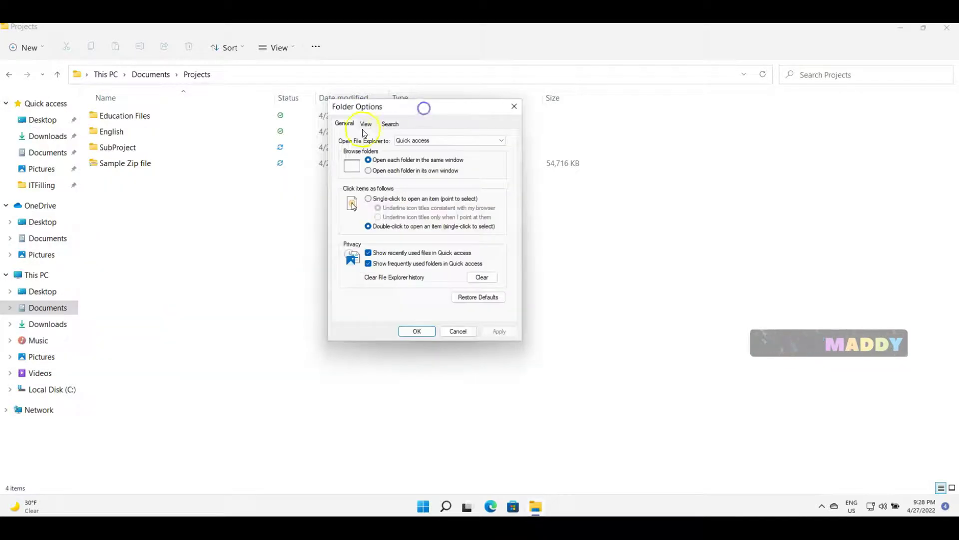
click(364, 125)
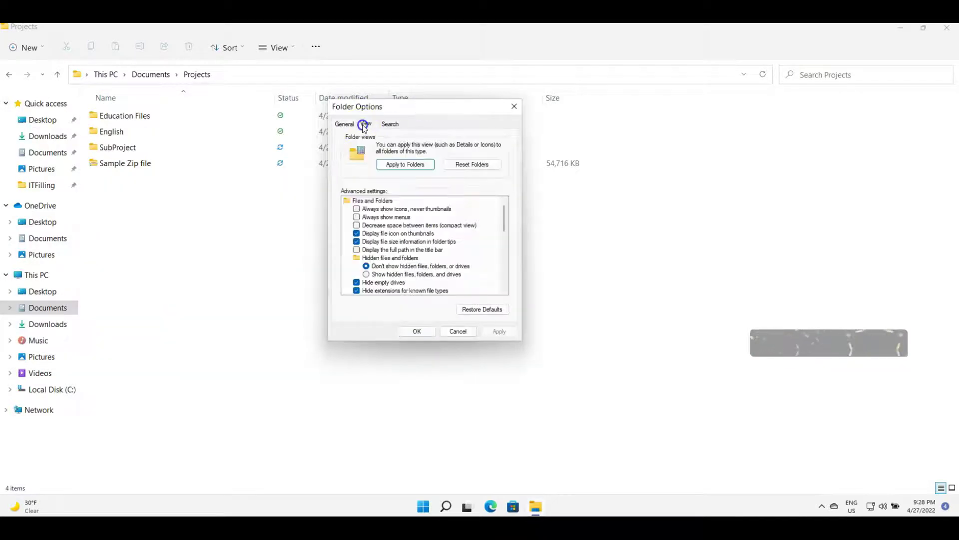
click(372, 291)
scroll(406, 294, down, 1)
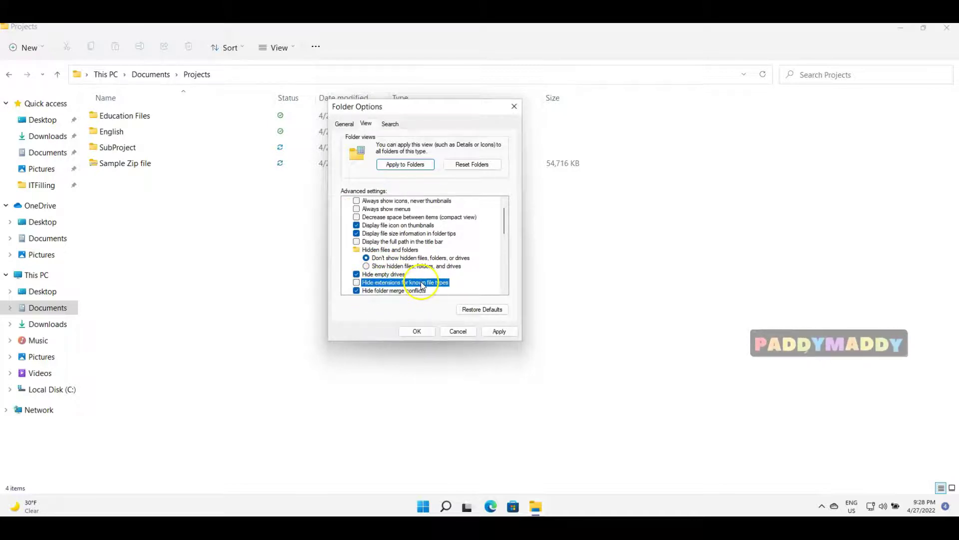
click(500, 331)
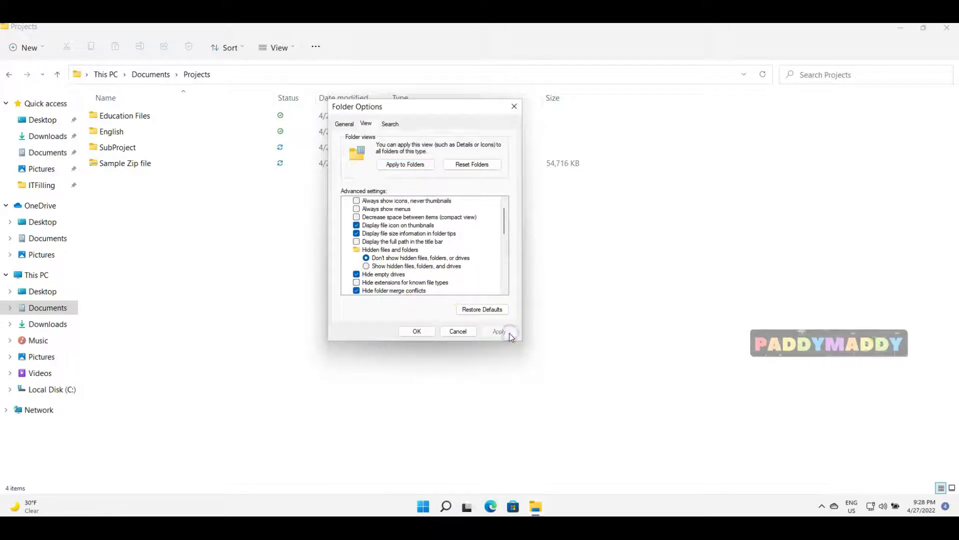
click(414, 331)
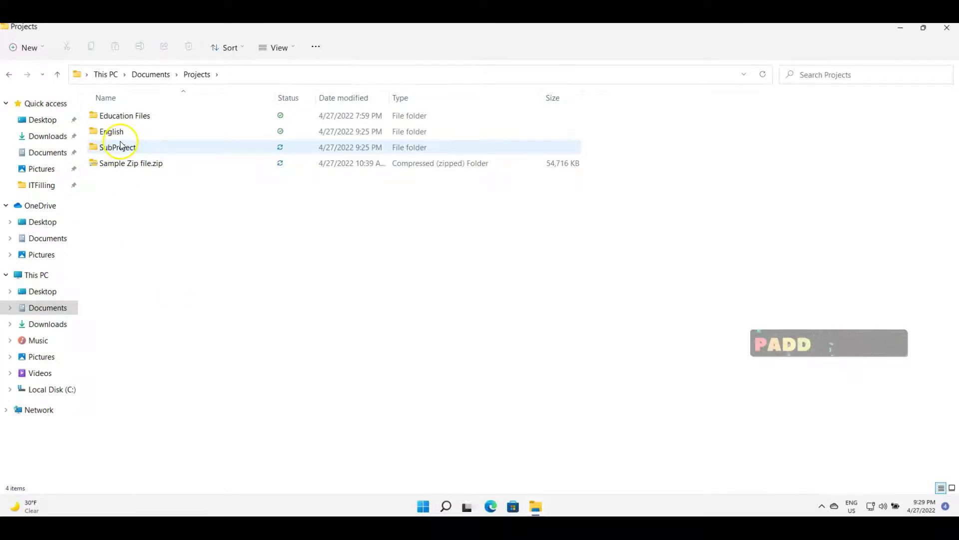
Open the SubProject folder and close the widgets panel covering the file list.
mouse_move(120, 152)
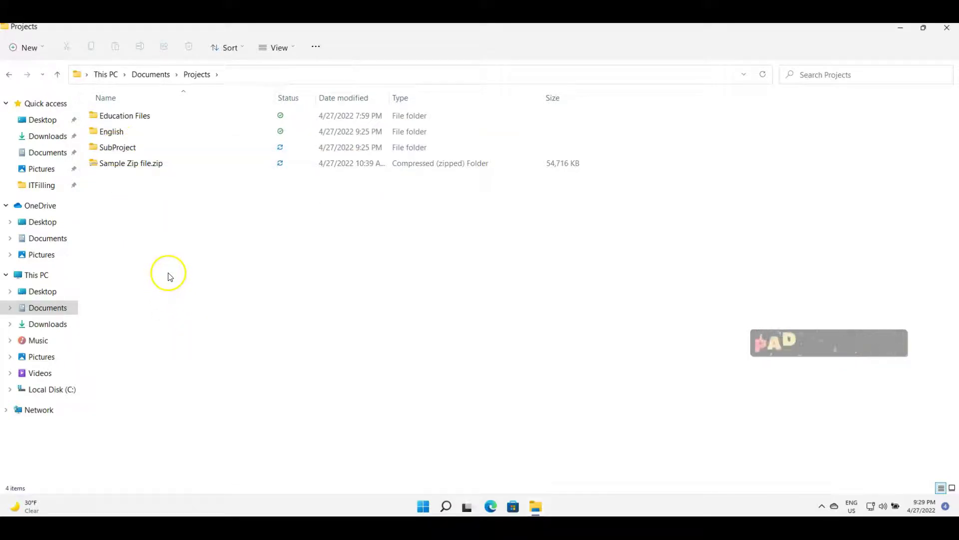
double_click(109, 146)
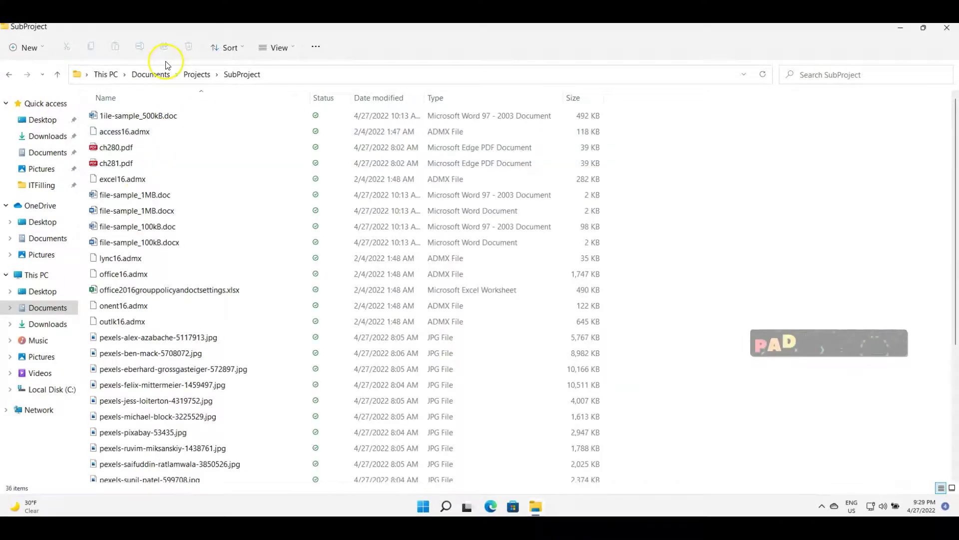
click(136, 116)
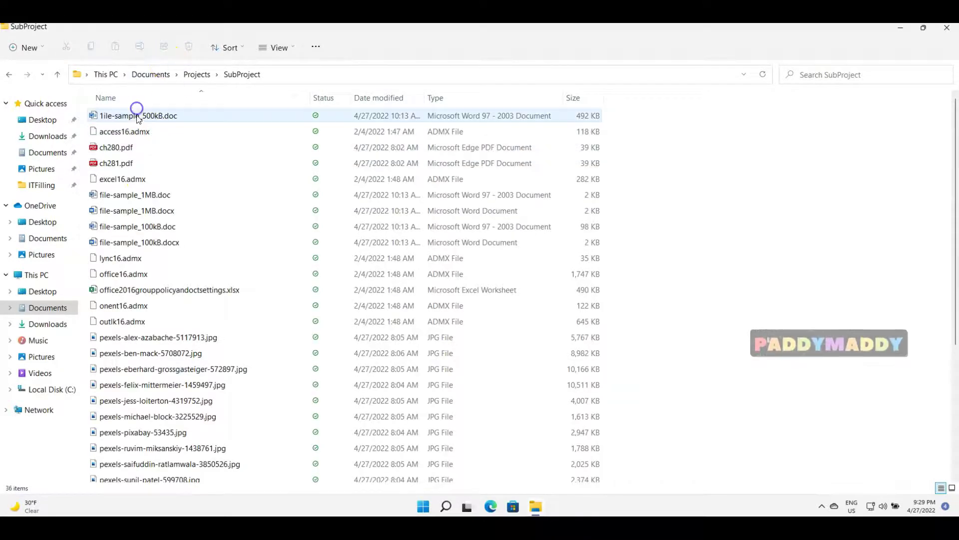
shift+click(125, 274)
mouse_move(11, 498)
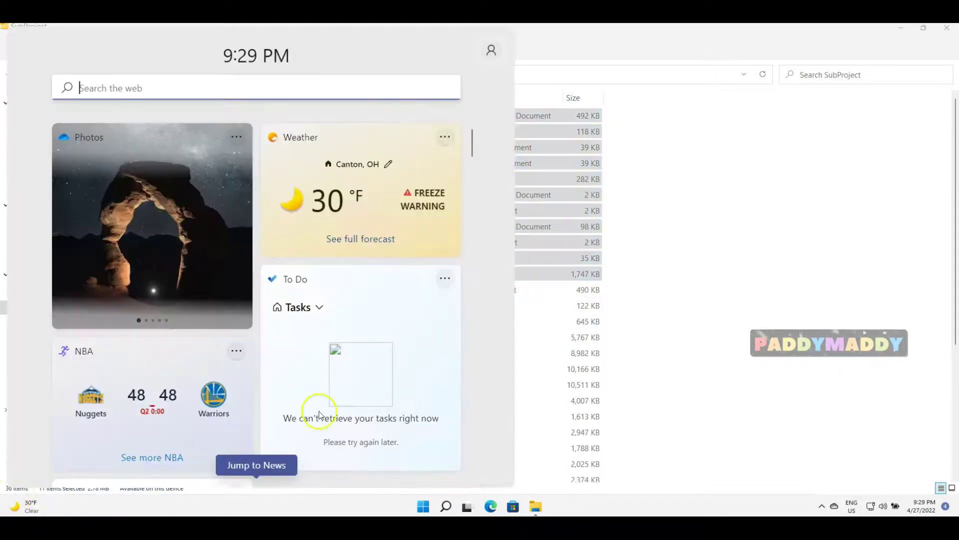
click(640, 500)
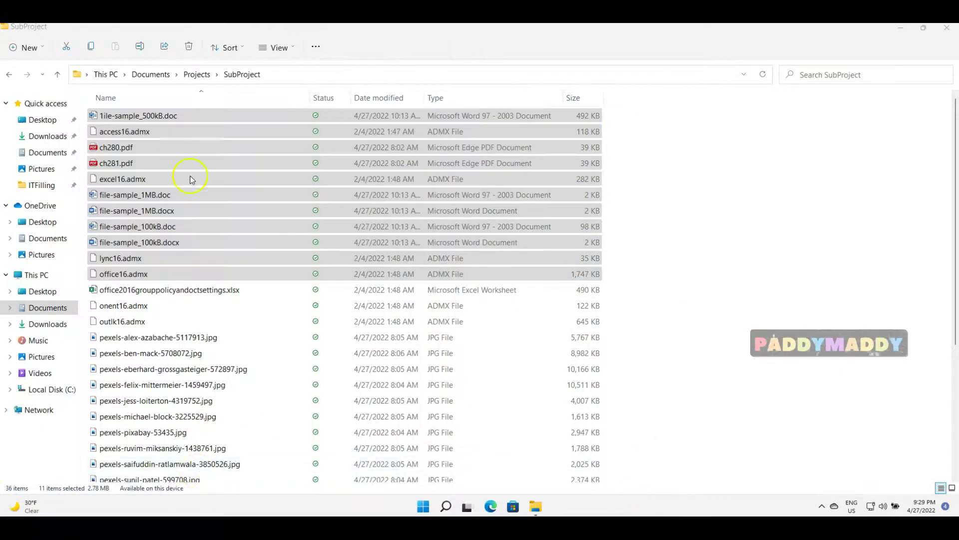
Select the 14 files from 1ile-sample_500kB.doc through outlk16.admx, totalling 4.00 MB.
click(123, 116)
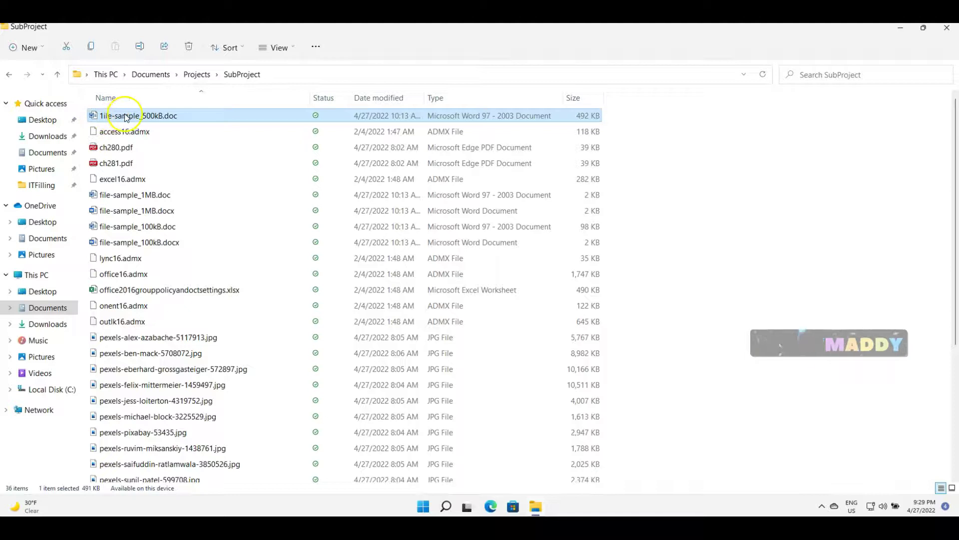
click(380, 123)
click(189, 116)
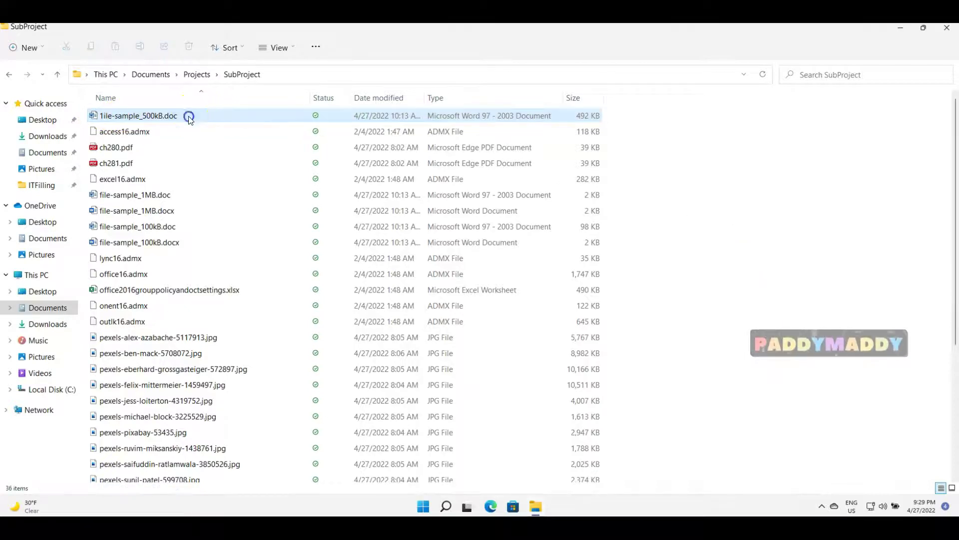
click(181, 115)
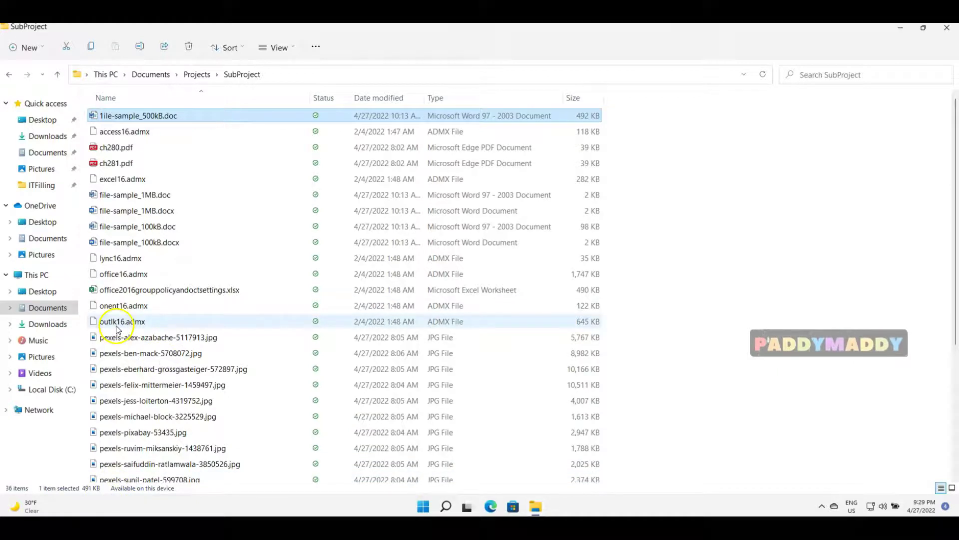
mouse_move(116, 329)
shift+click(120, 324)
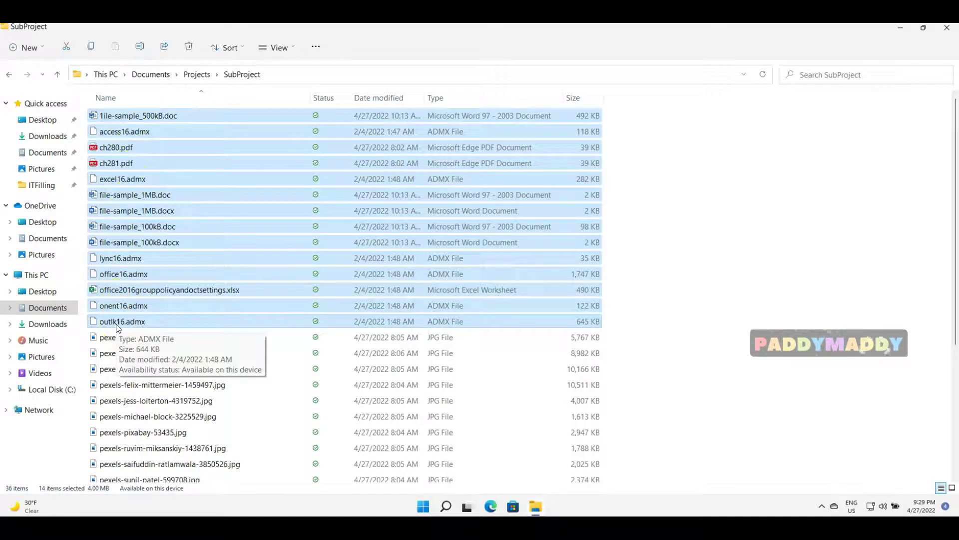
click(31, 494)
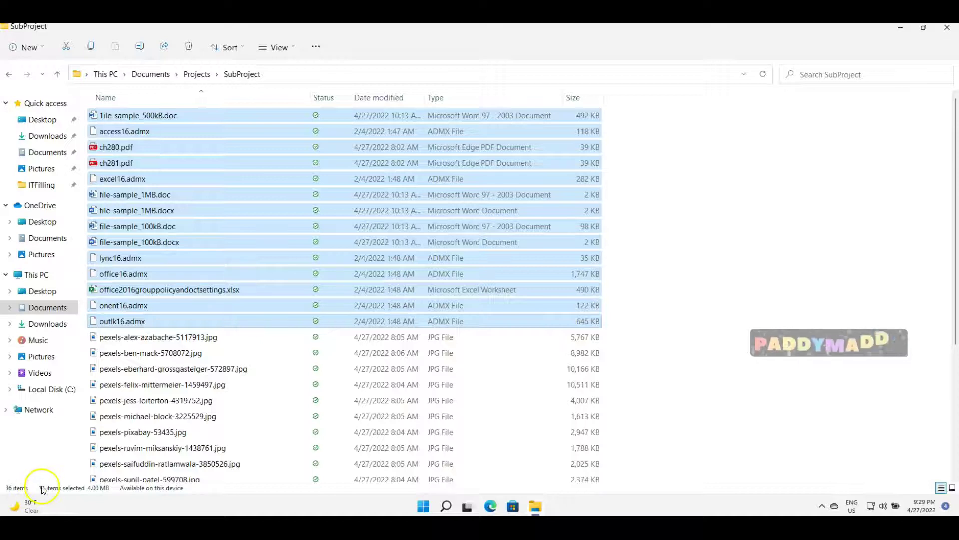
Compress the 14 selected files into a 1,142 KB archive named Sample1.zip.
drag(135, 163, 136, 165)
right_click(136, 165)
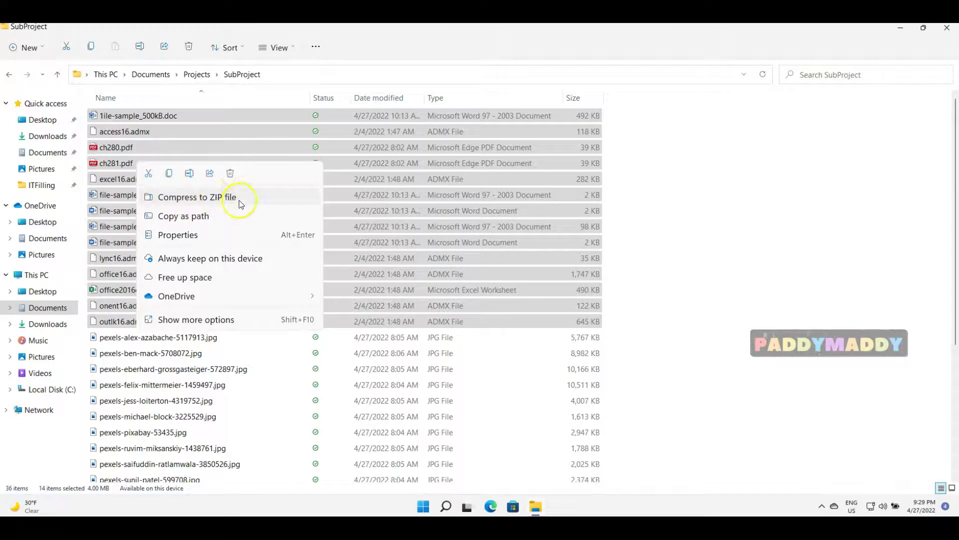
click(318, 49)
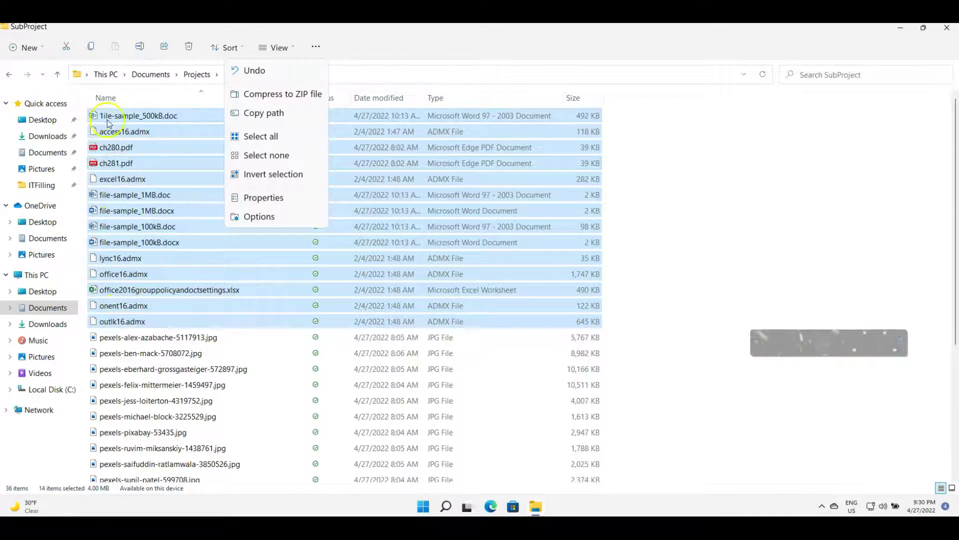
click(272, 95)
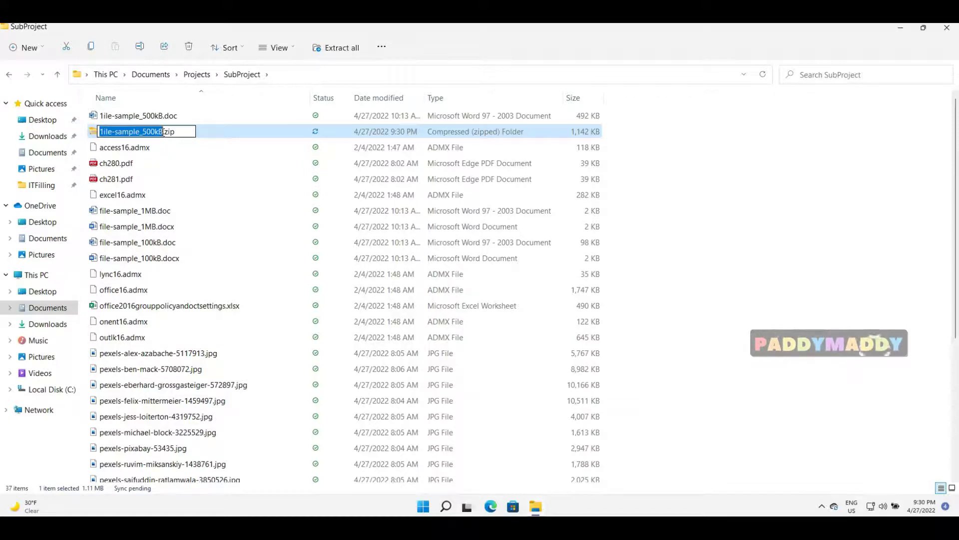
text(Sample1)
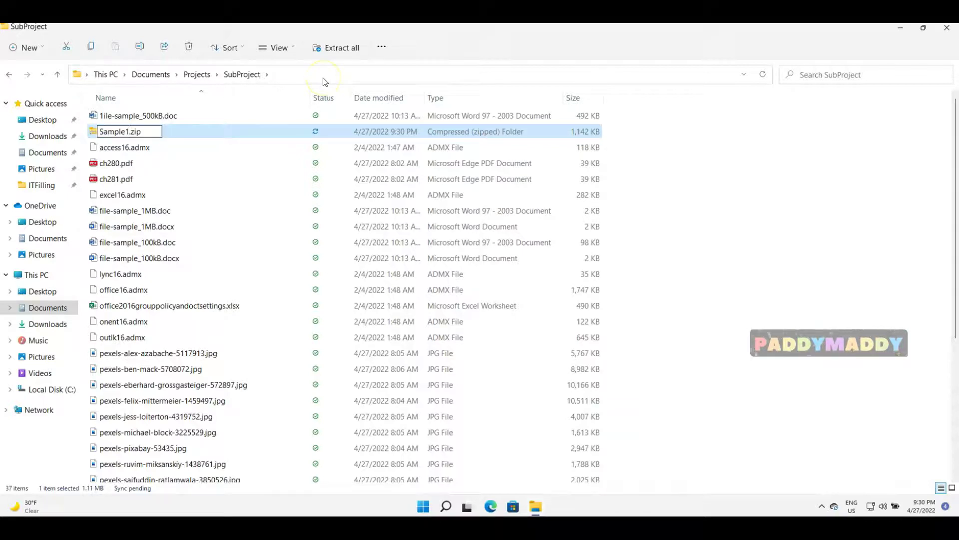
click(98, 125)
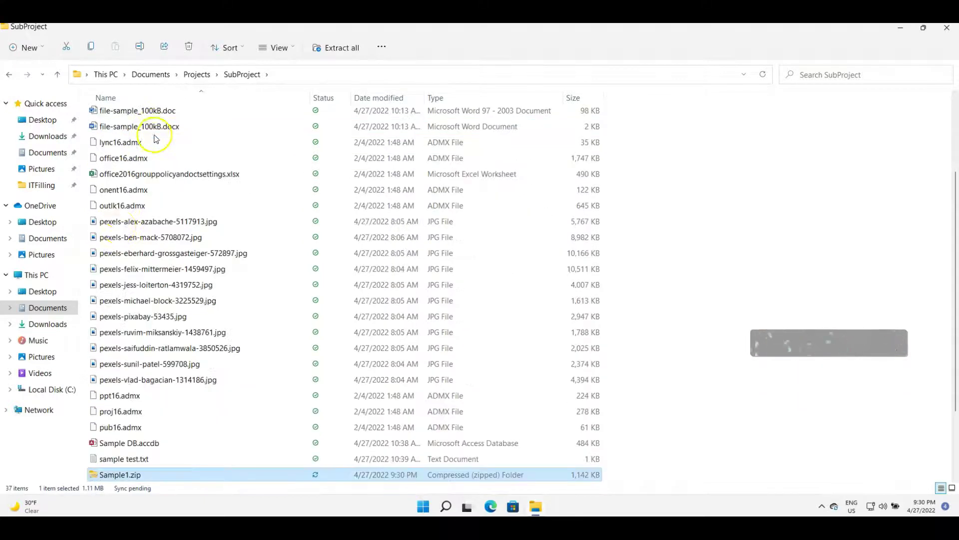
Open Sample1.zip and select its four file-sample Word documents.
scroll(149, 481, down, 2)
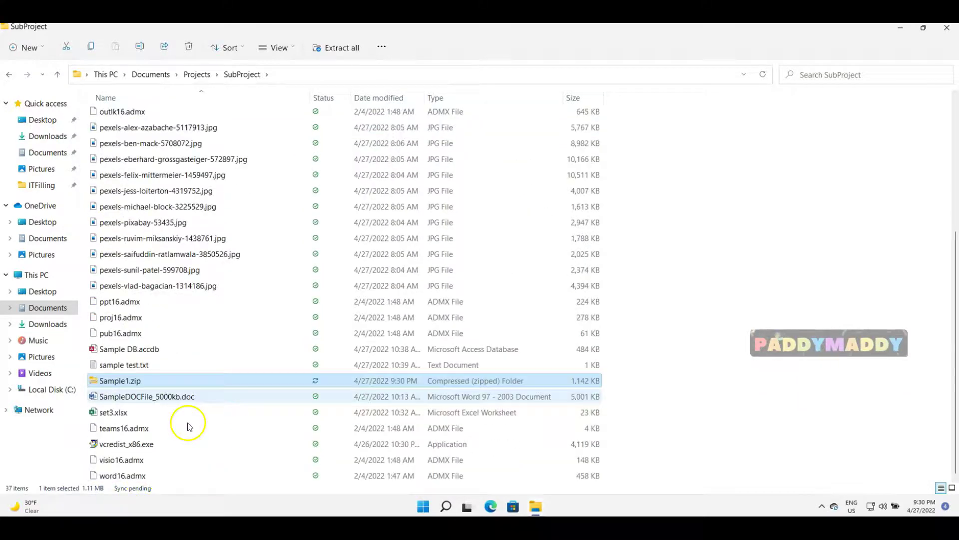
click(130, 382)
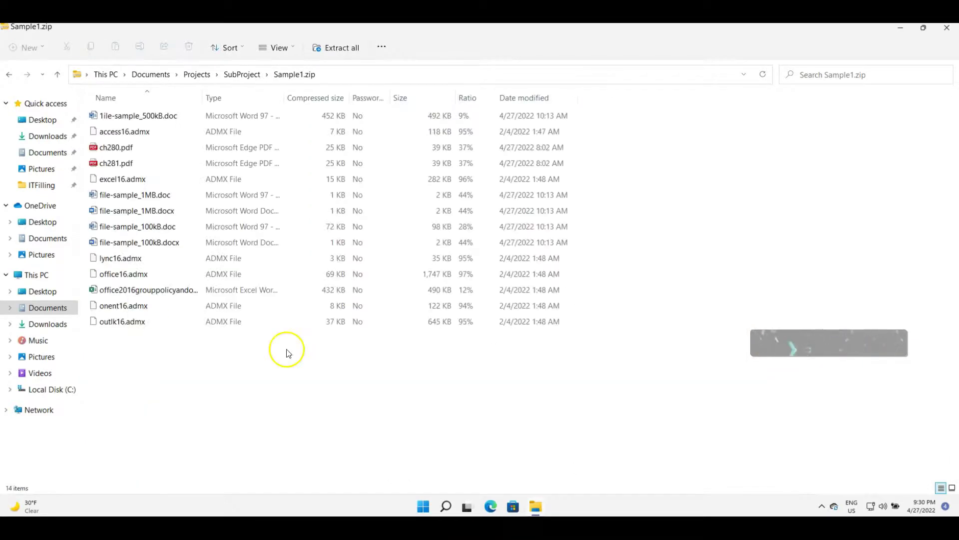
drag(575, 407, 75, 106)
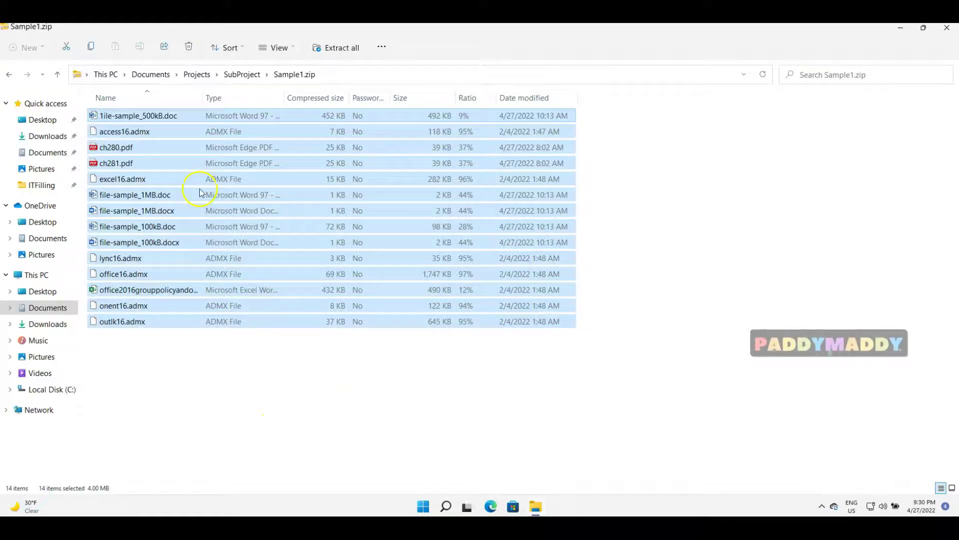
click(338, 430)
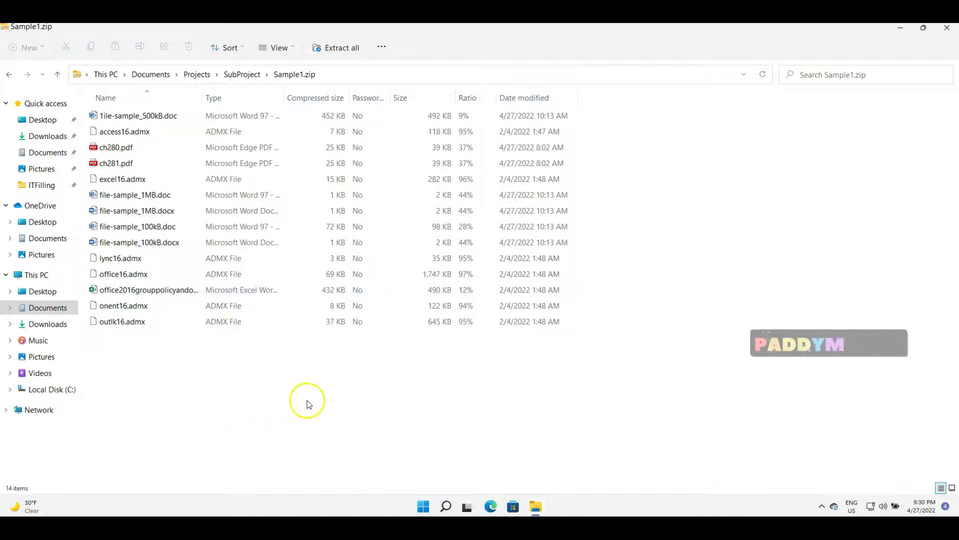
click(168, 242)
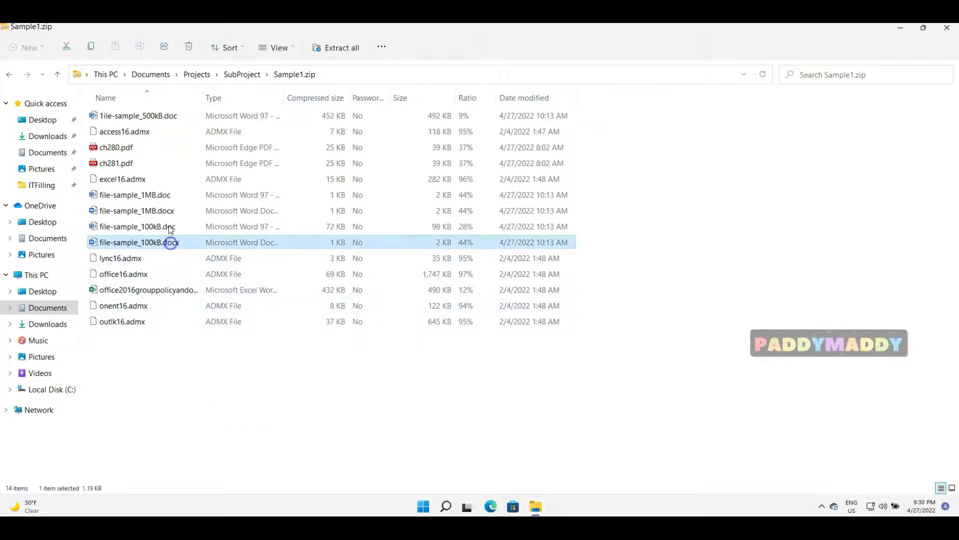
shift+click(165, 196)
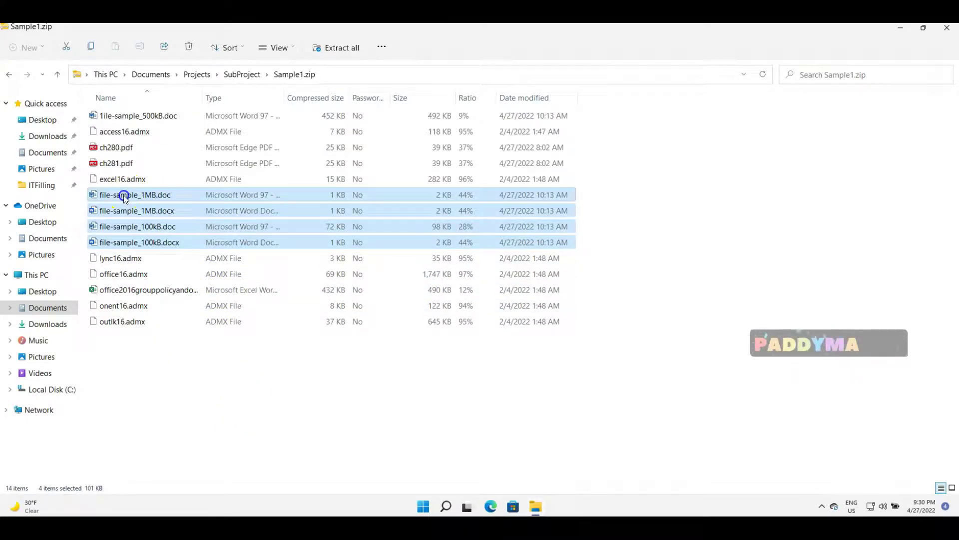
Copy the four Word documents into Documents, check them there, and return to the archive.
drag(124, 196, 54, 157)
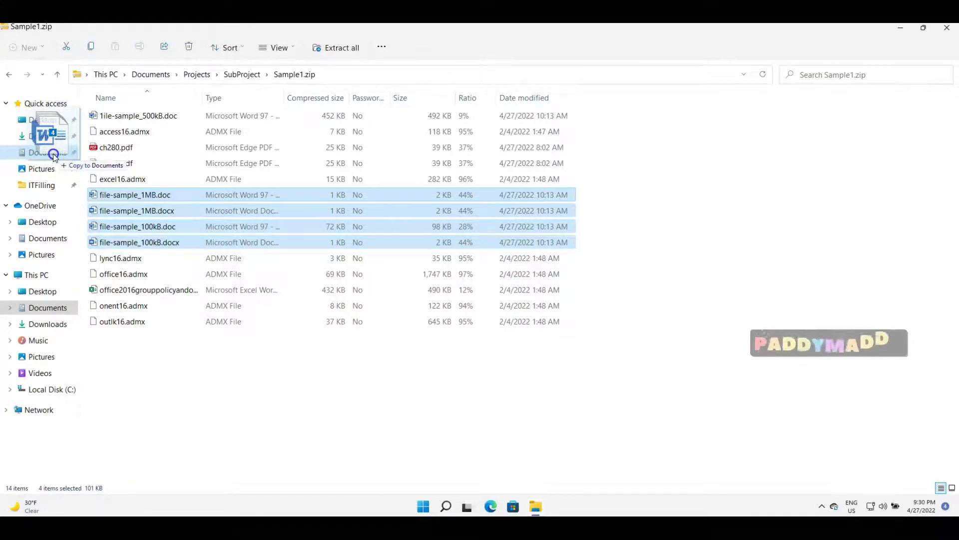
drag(54, 157, 55, 158)
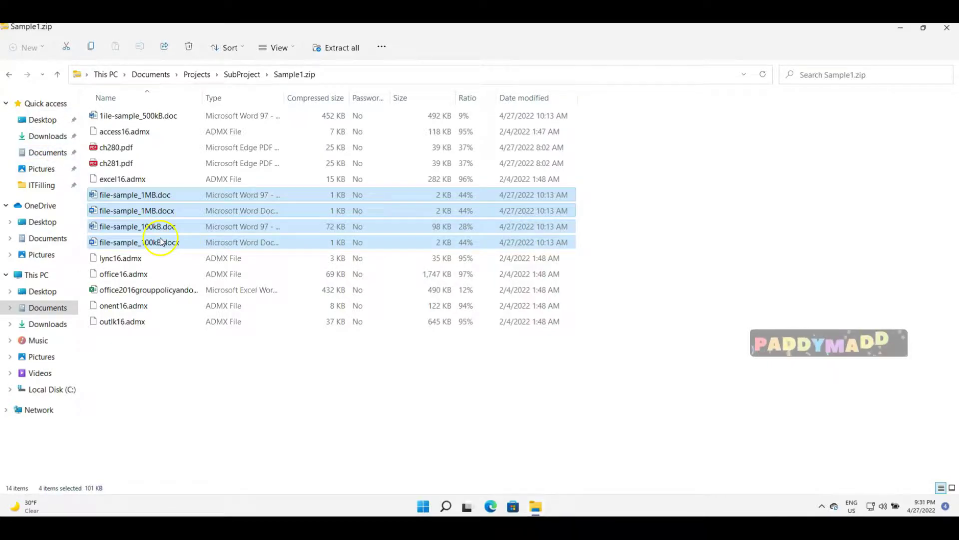
drag(114, 200, 114, 200)
click(50, 153)
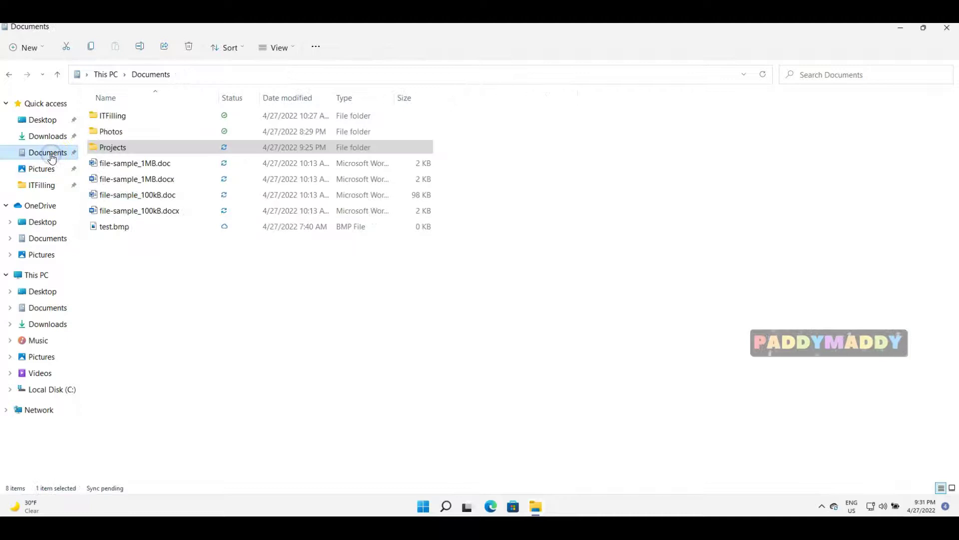
click(150, 163)
shift+click(135, 211)
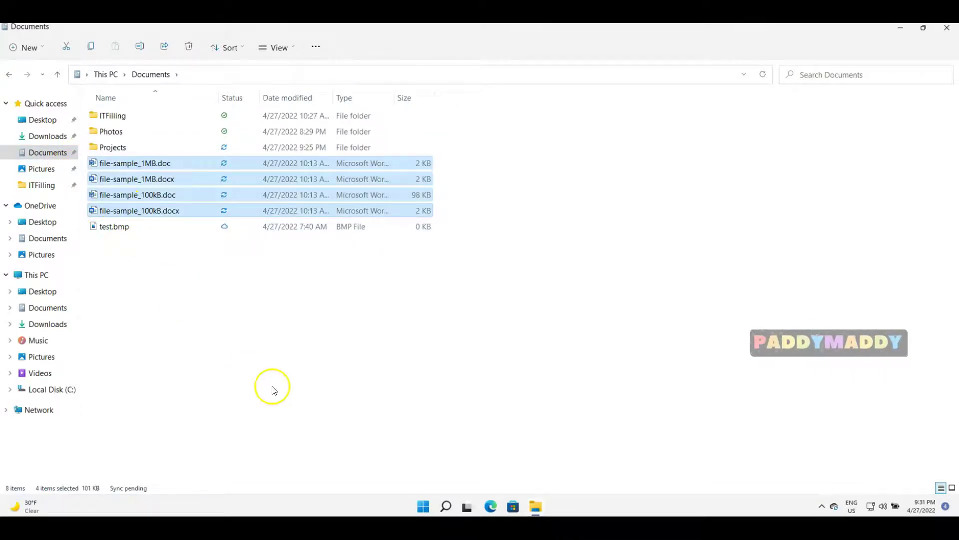
click(8, 76)
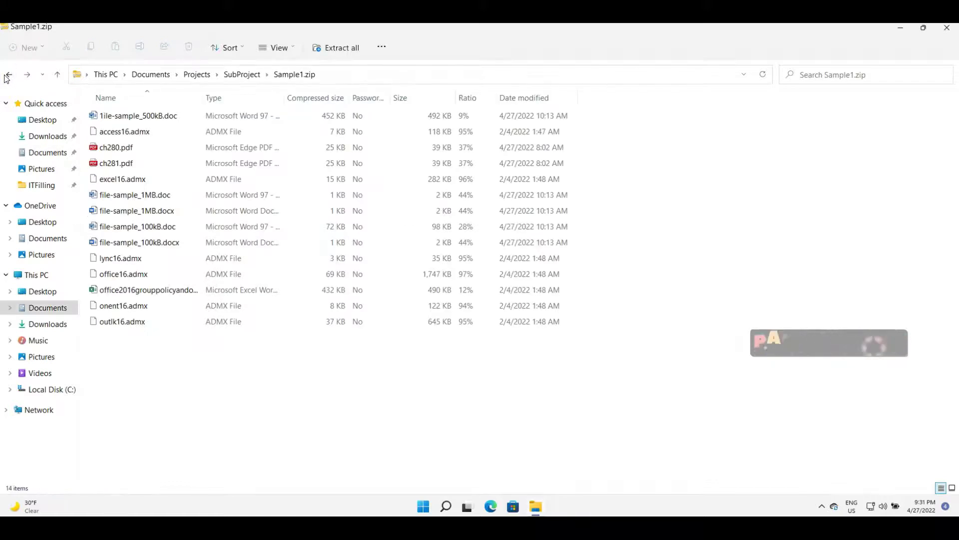
Extract all files from Sample1.zip into a Sample1 folder in SubProject.
click(250, 74)
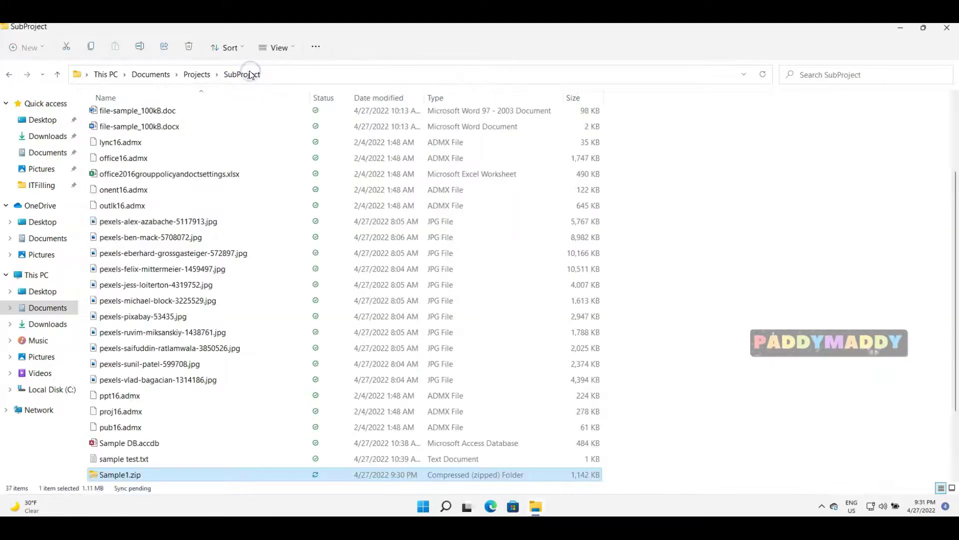
scroll(450, 395, down, 2)
right_click(112, 382)
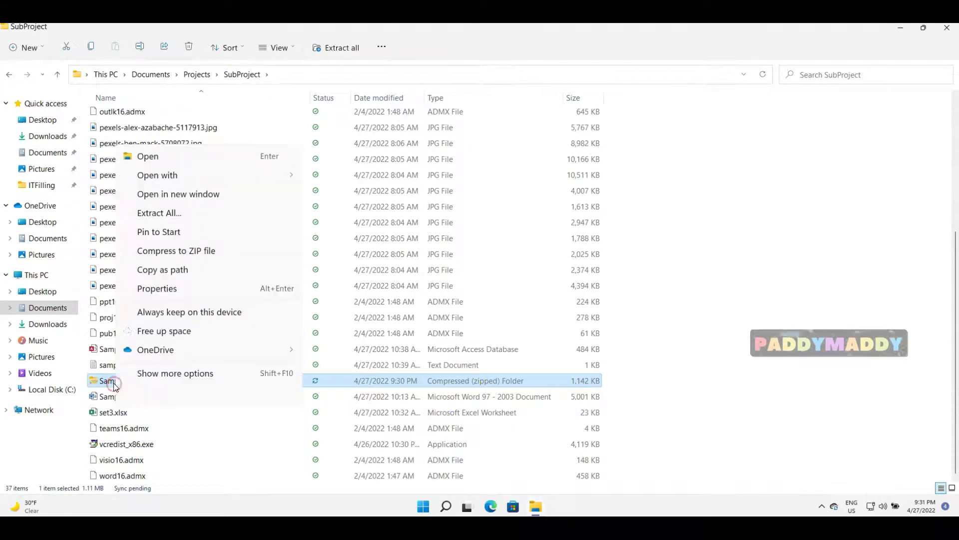
click(177, 212)
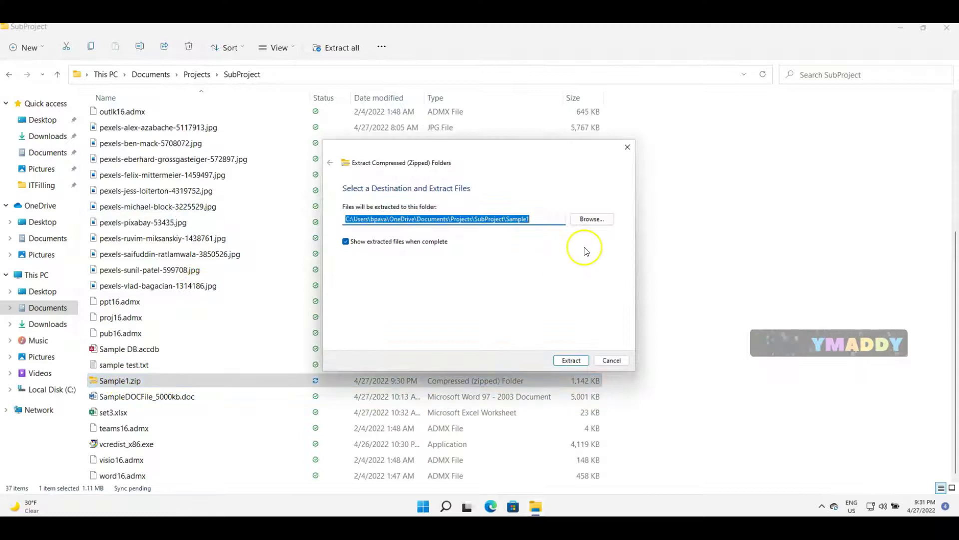
drag(530, 219, 516, 220)
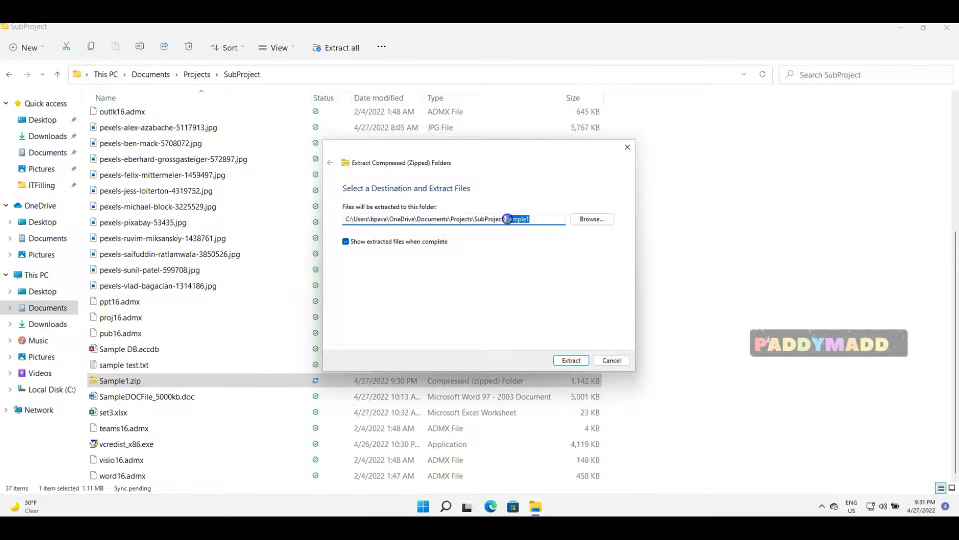
click(570, 360)
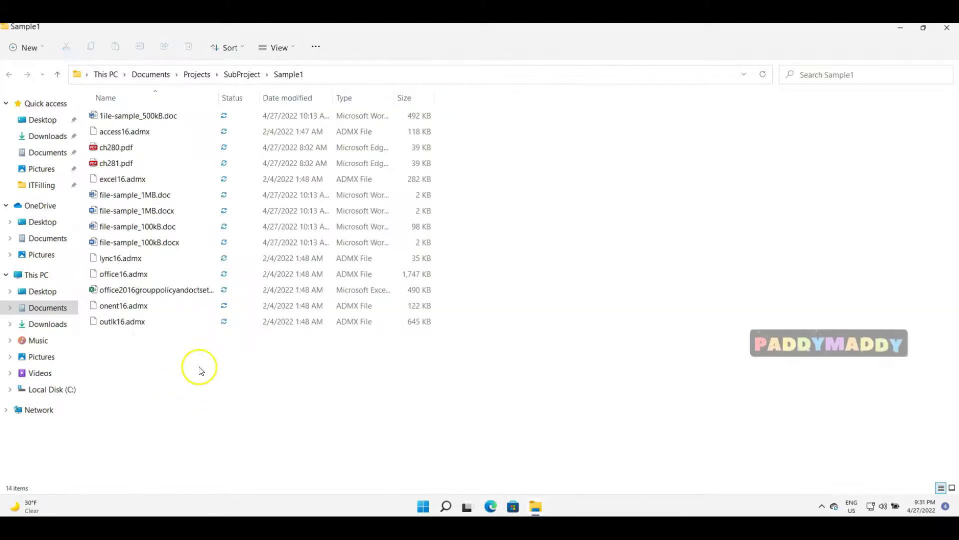
Open the extracted Sample1 folder and select all 14 files to see their 4.00 MB total.
click(243, 74)
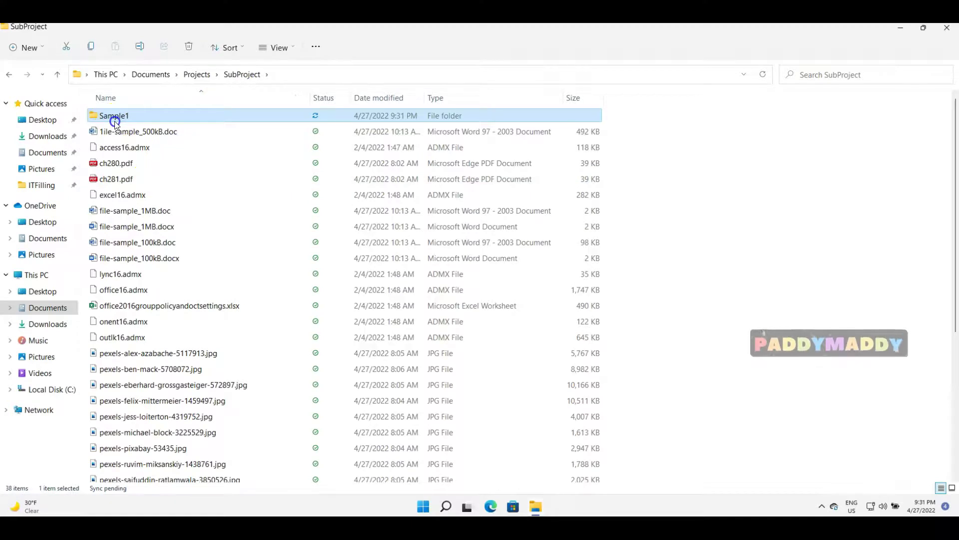
double_click(115, 121)
drag(123, 203, 83, 107)
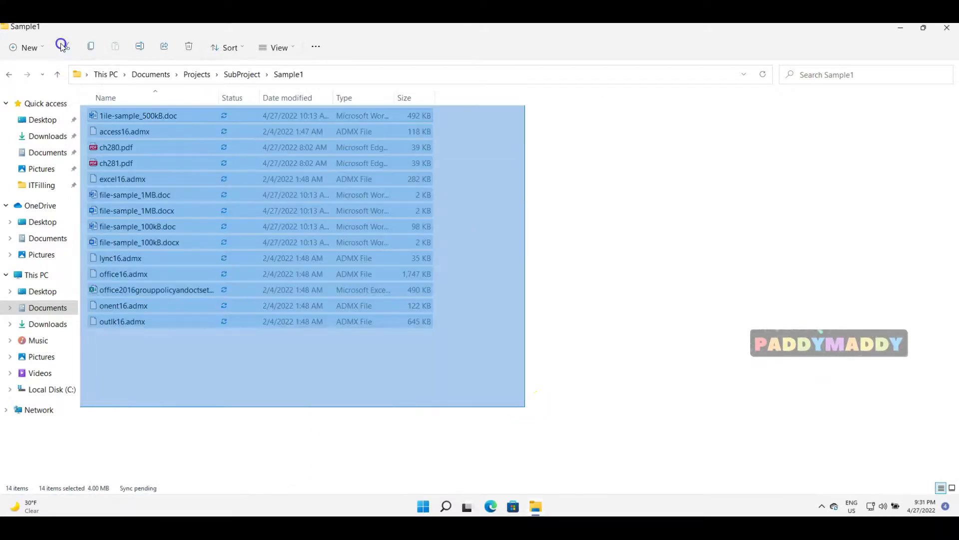
click(215, 417)
drag(479, 385, 86, 34)
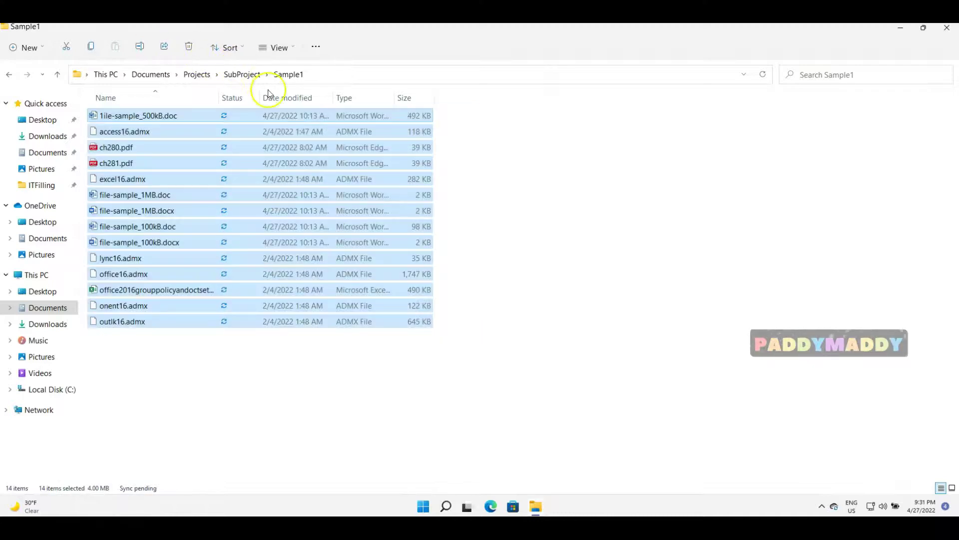
click(610, 429)
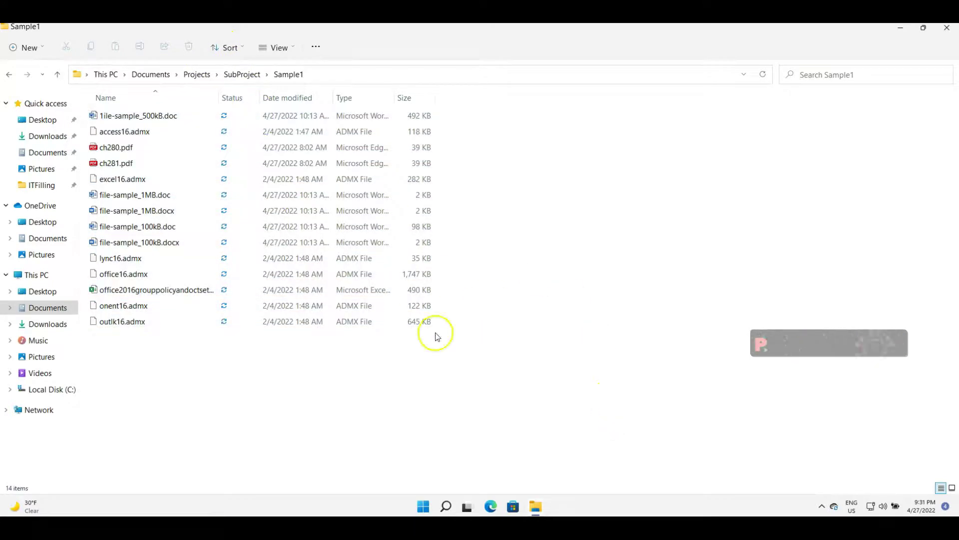
click(598, 403)
drag(616, 400, 140, 105)
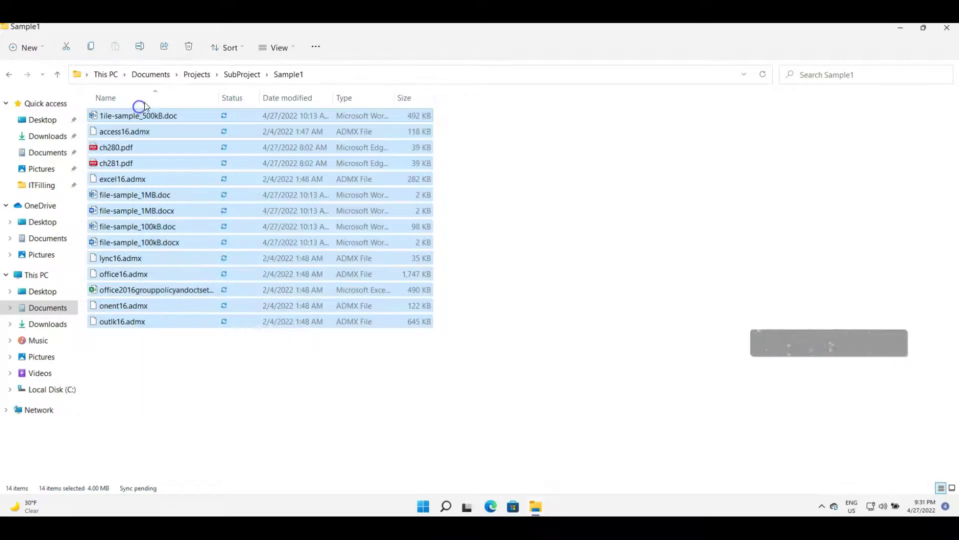
click(241, 74)
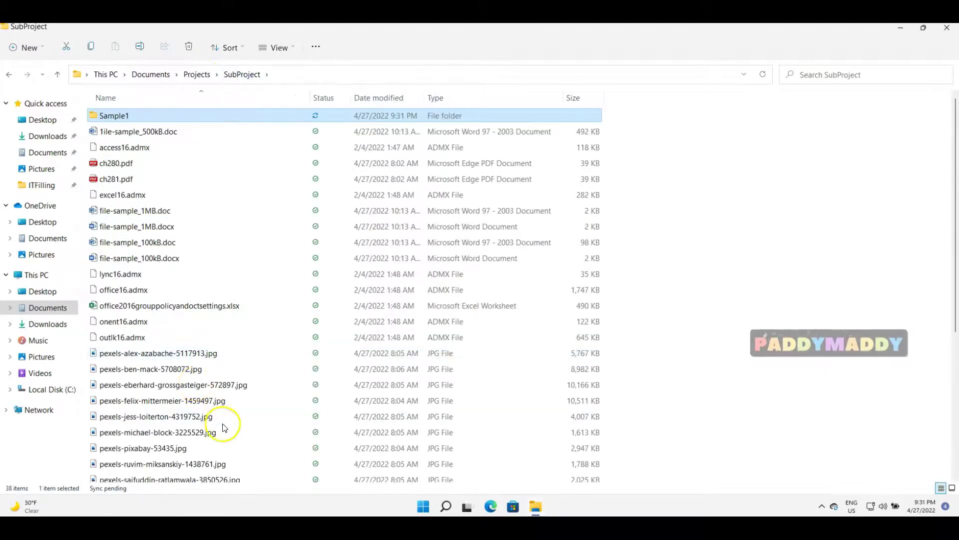
scroll(415, 393, down, 5)
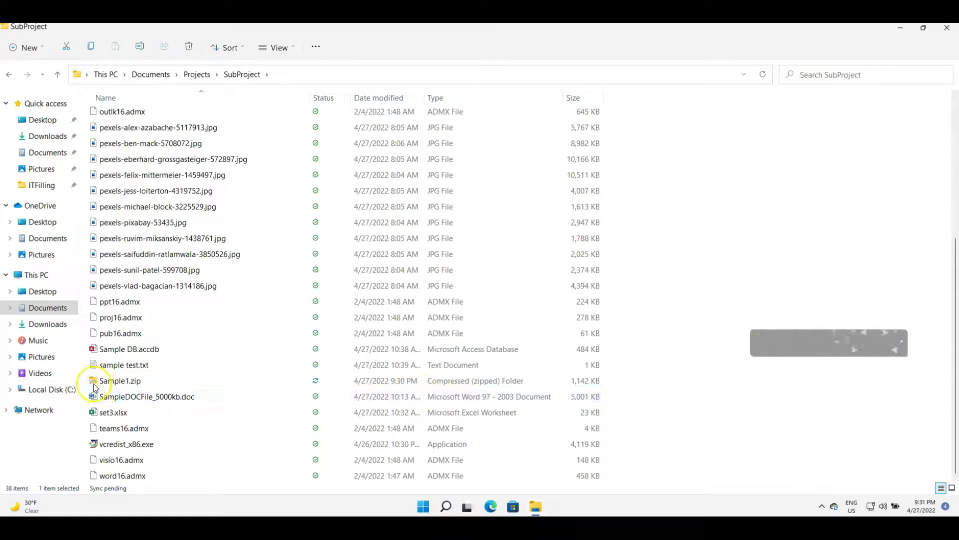
double_click(116, 380)
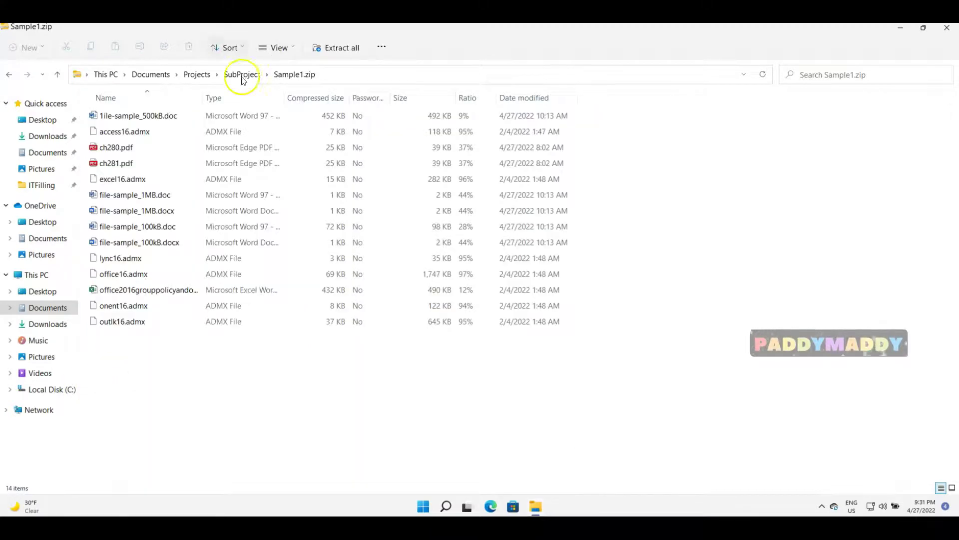
click(131, 201)
double_click(131, 200)
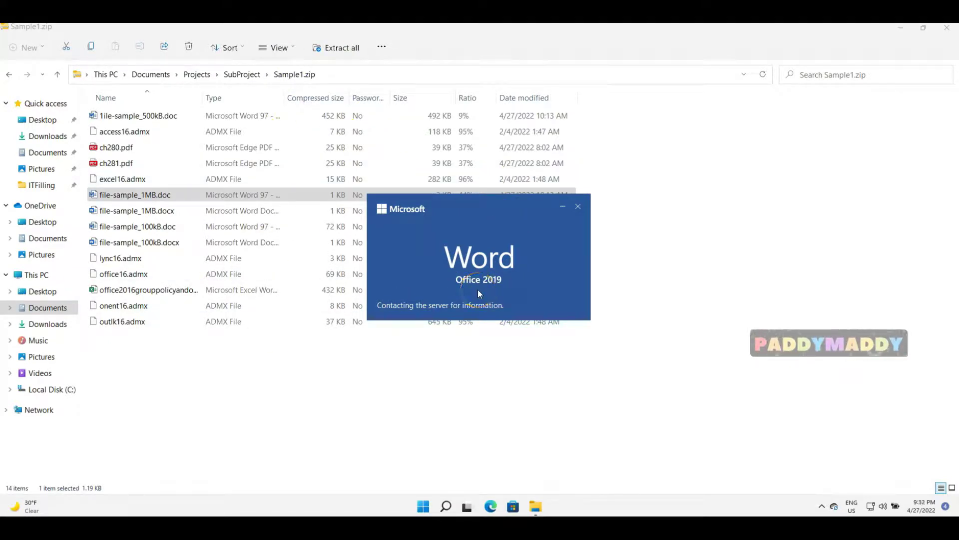
click(578, 206)
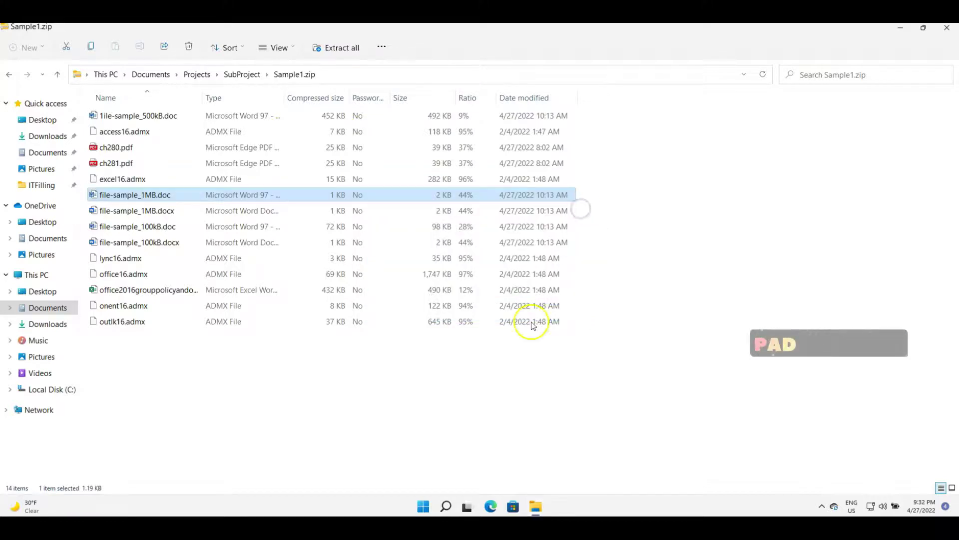
click(392, 427)
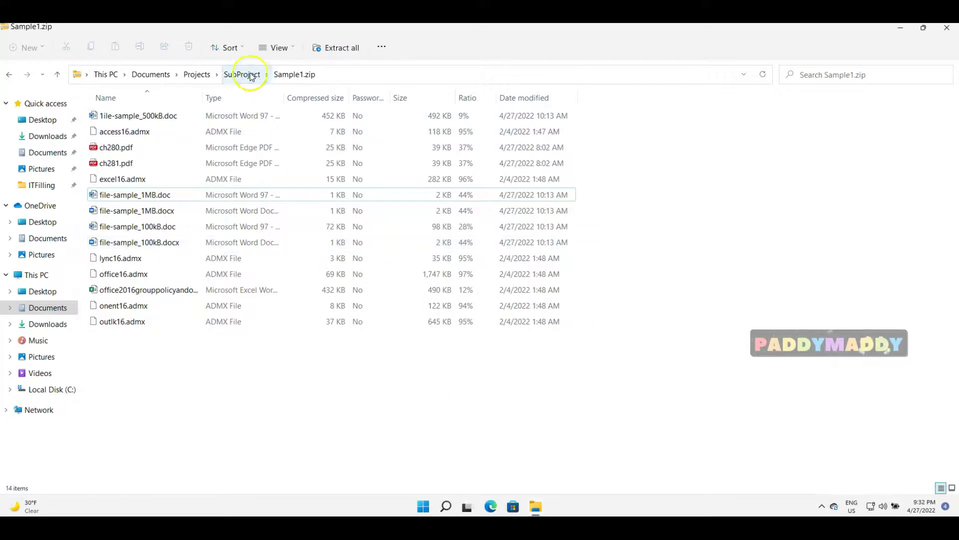
click(252, 75)
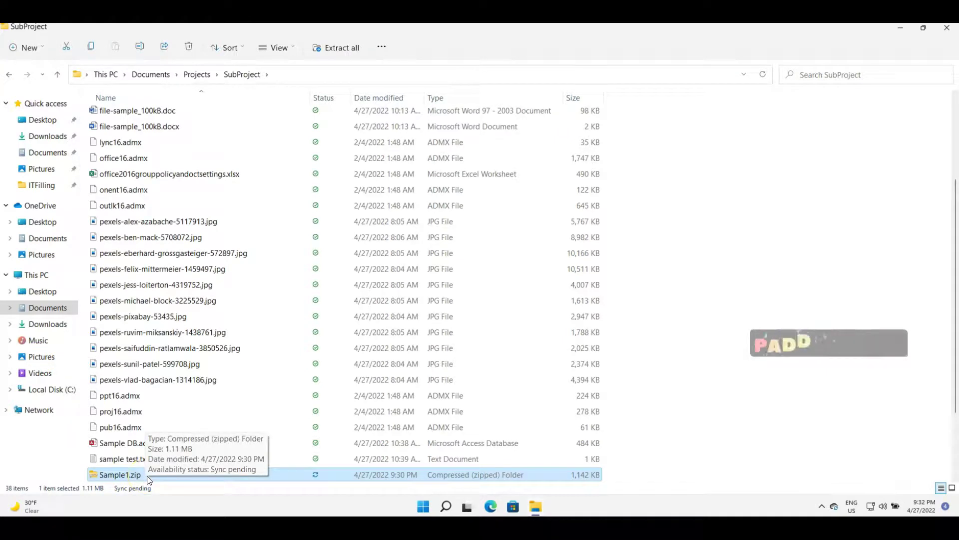
scroll(139, 457, down, 2)
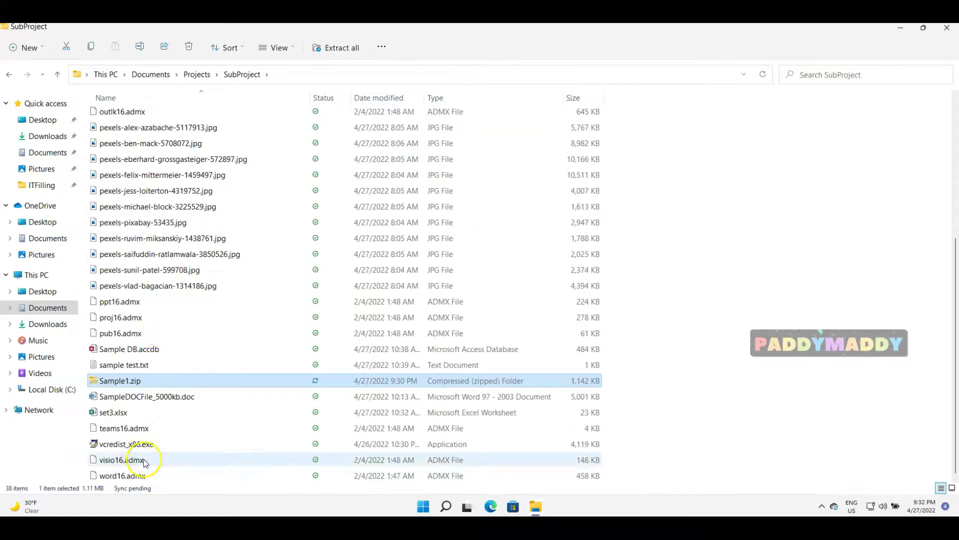
Go up to Projects and look through the SubProject folder's right-click and See more commands.
click(198, 74)
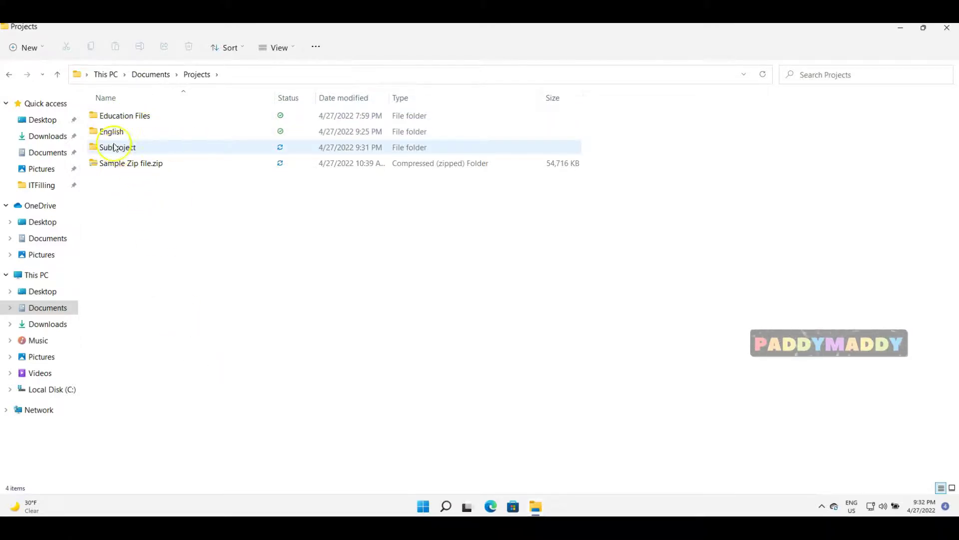
click(133, 151)
right_click(131, 147)
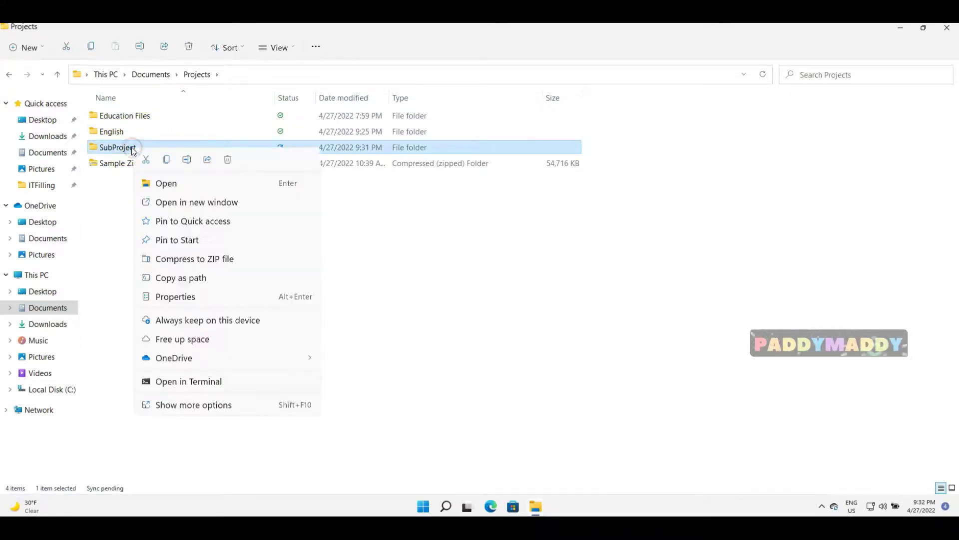
click(316, 46)
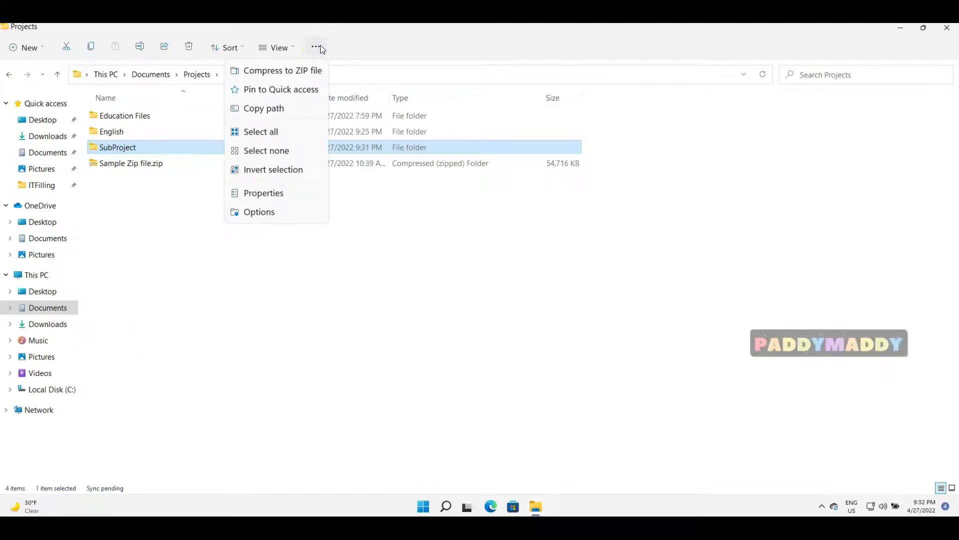
right_click(127, 150)
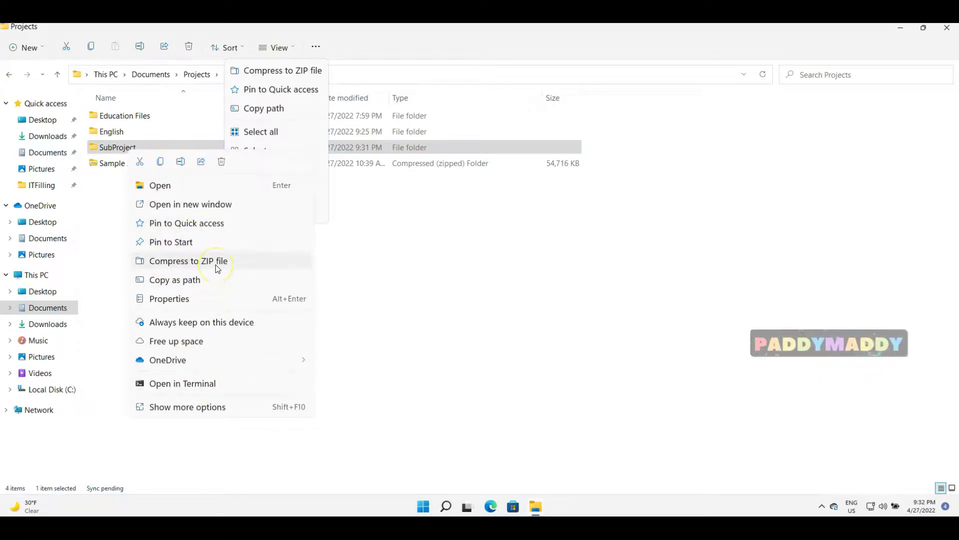
click(373, 280)
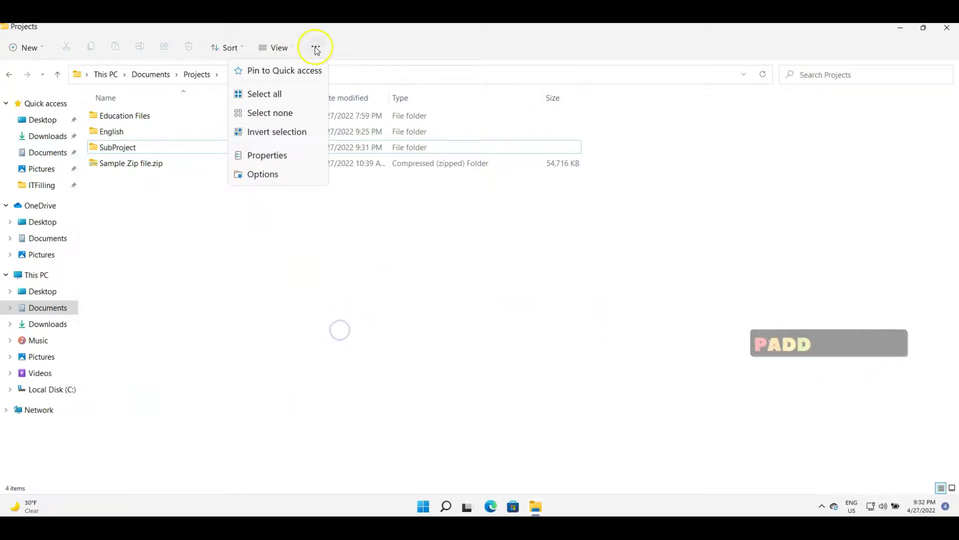
click(387, 46)
click(133, 148)
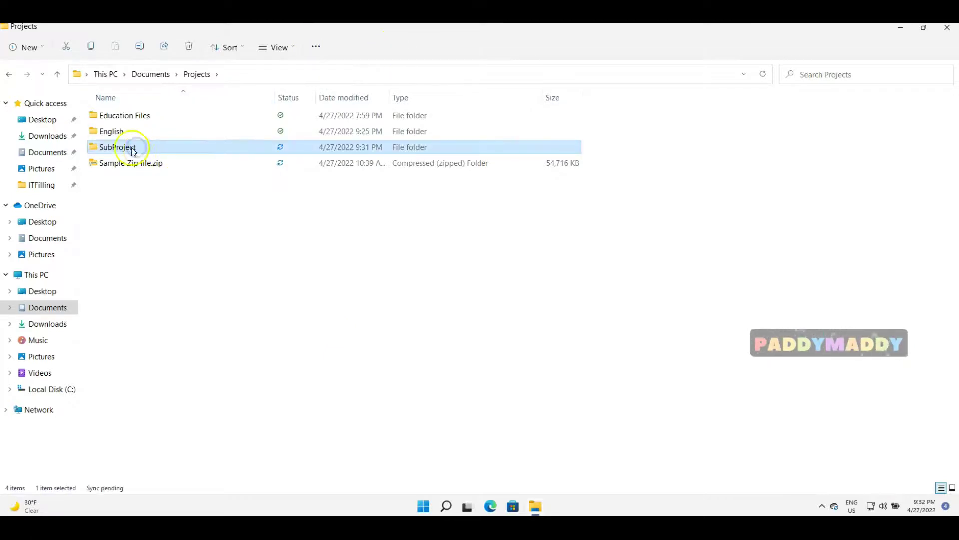
mouse_move(140, 149)
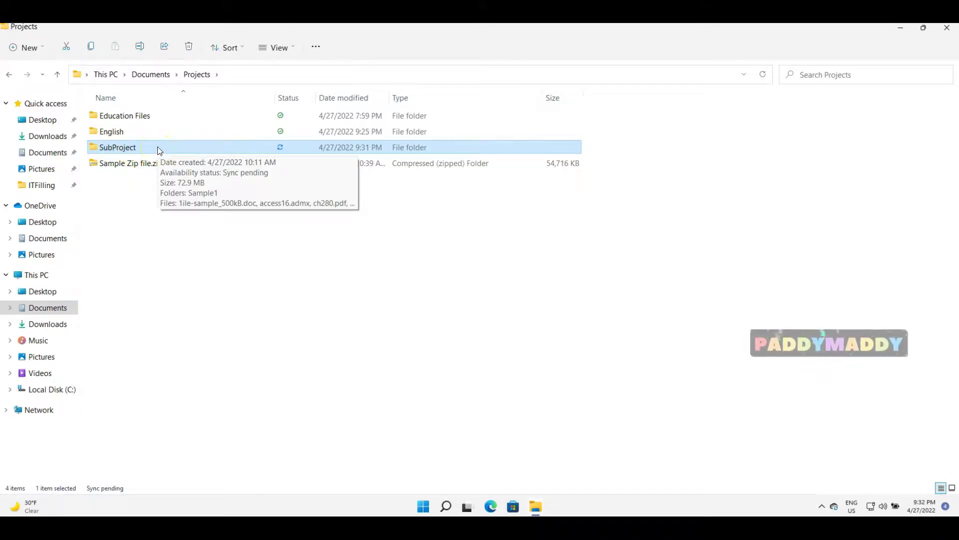
right_click(118, 149)
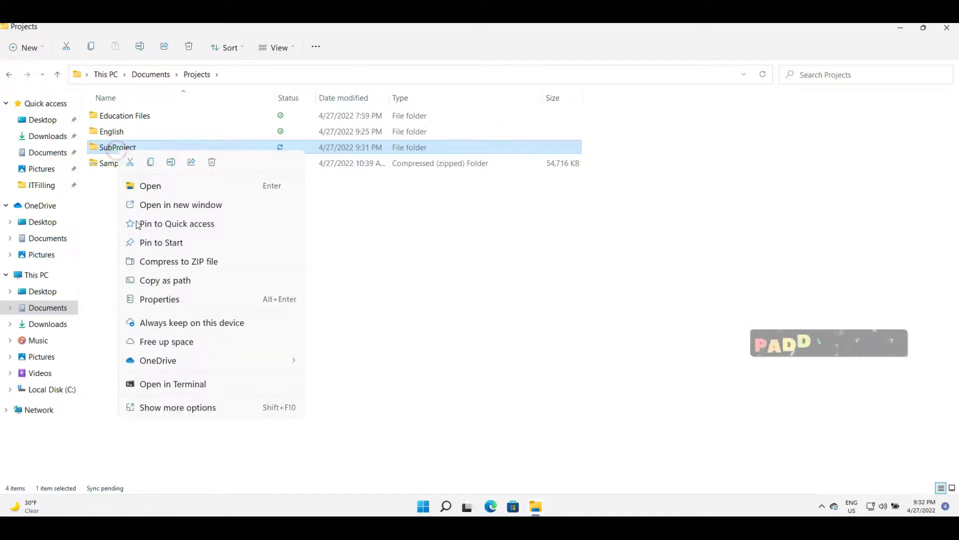
click(167, 407)
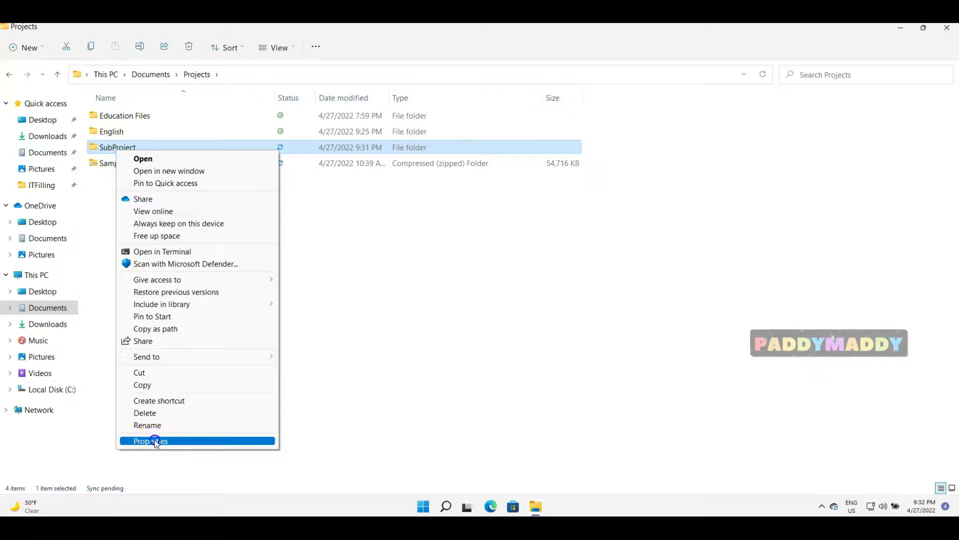
click(153, 440)
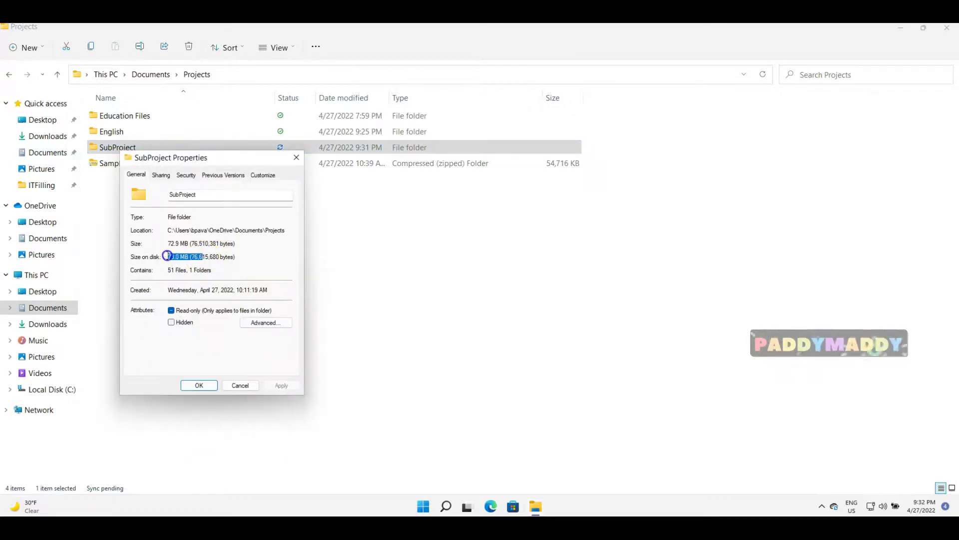
click(184, 271)
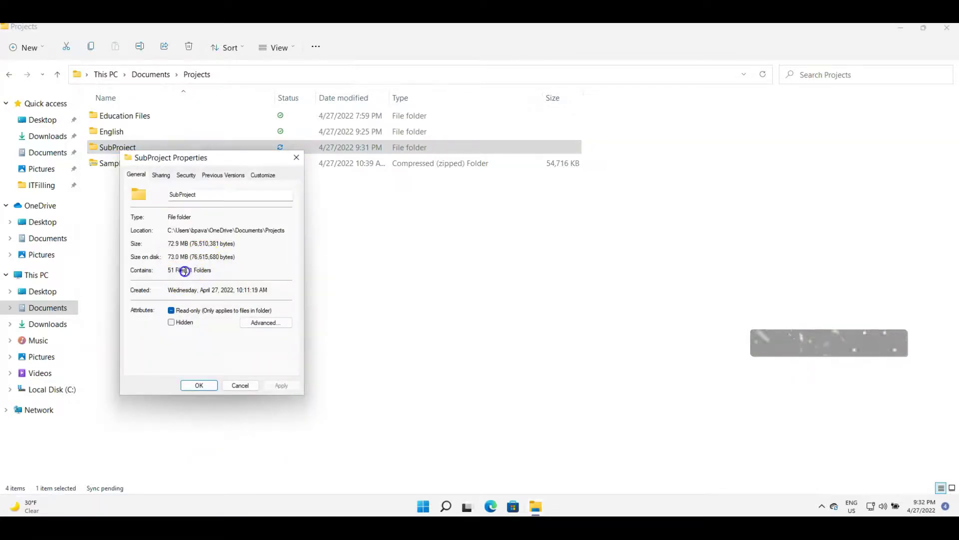
drag(215, 270, 188, 269)
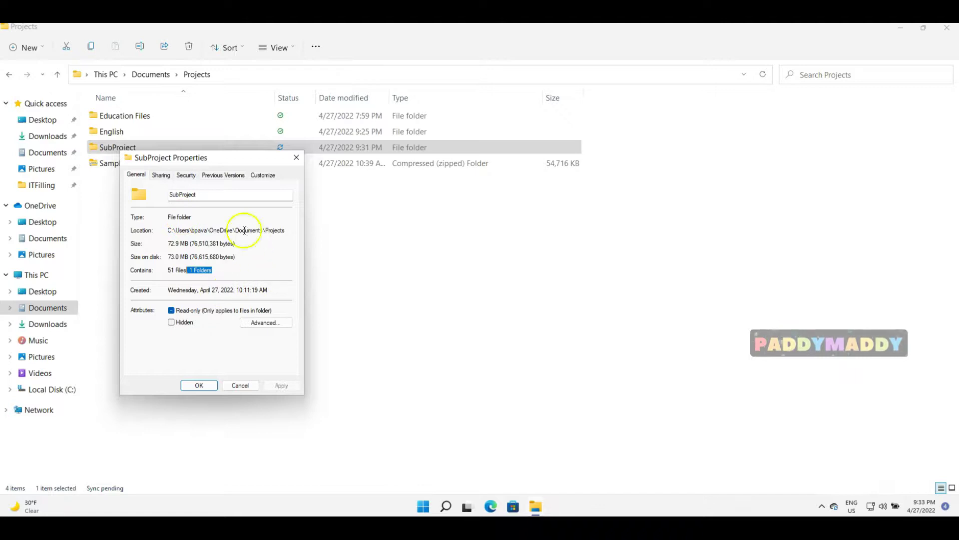
Compress the SubProject folder into a 62,272 KB archive named SubProject.zip.
click(245, 388)
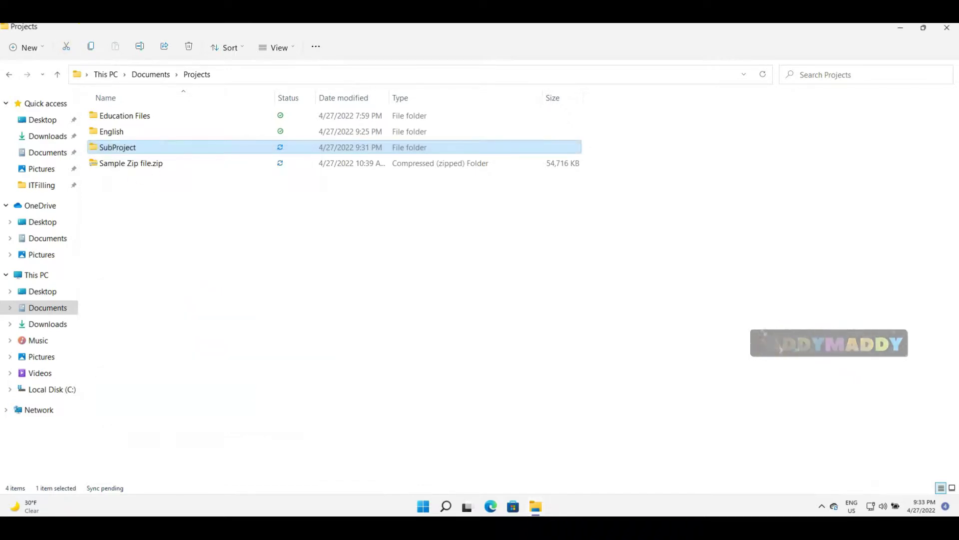
right_click(137, 152)
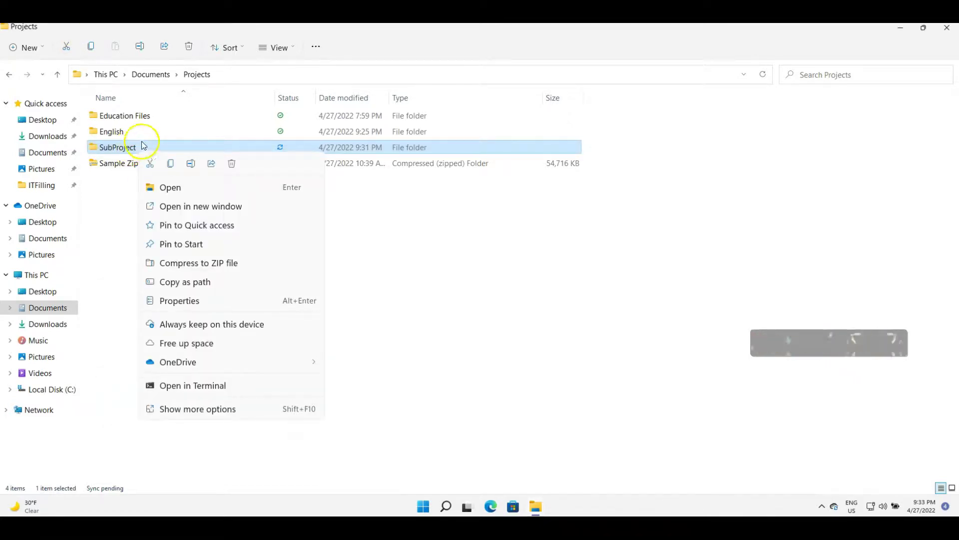
click(193, 269)
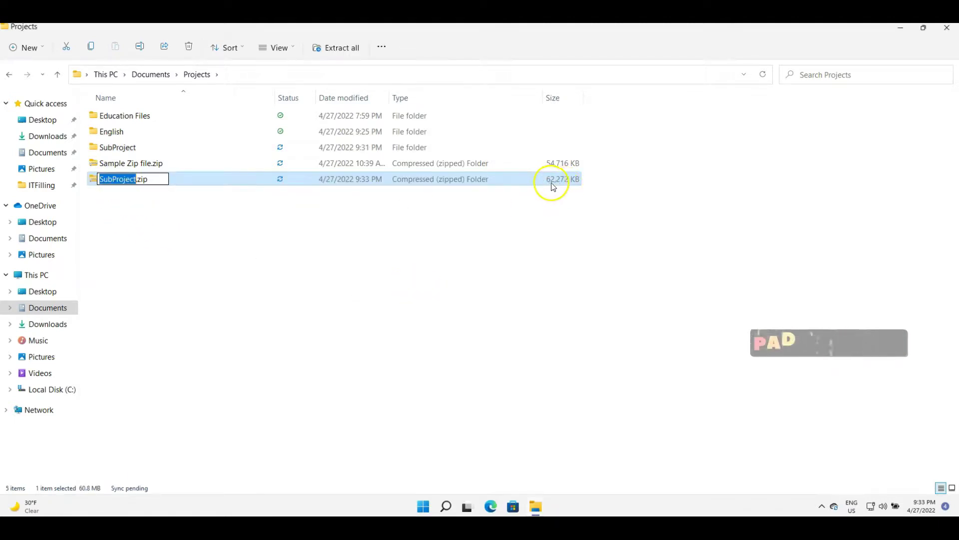
click(165, 217)
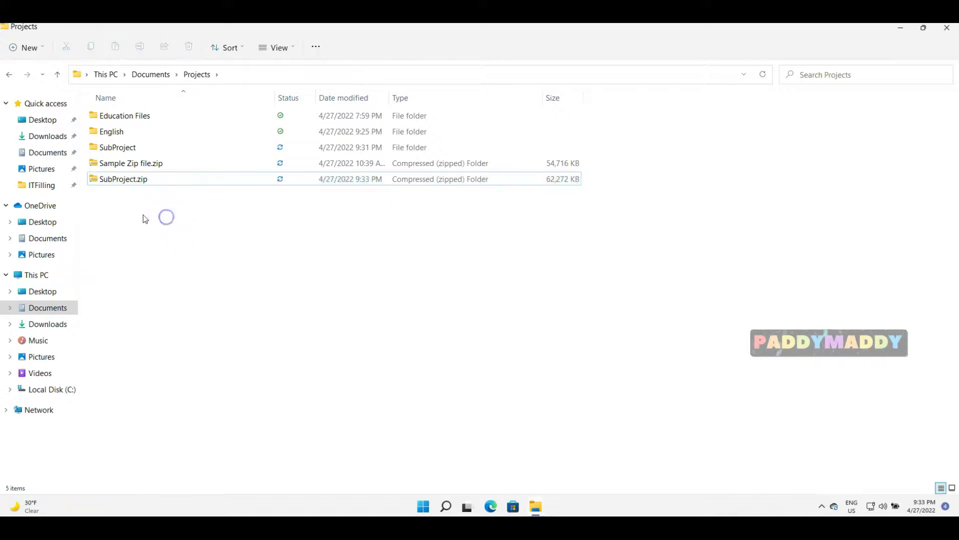
Check the SubProject folder's size on disk in its Properties, then close it.
right_click(112, 147)
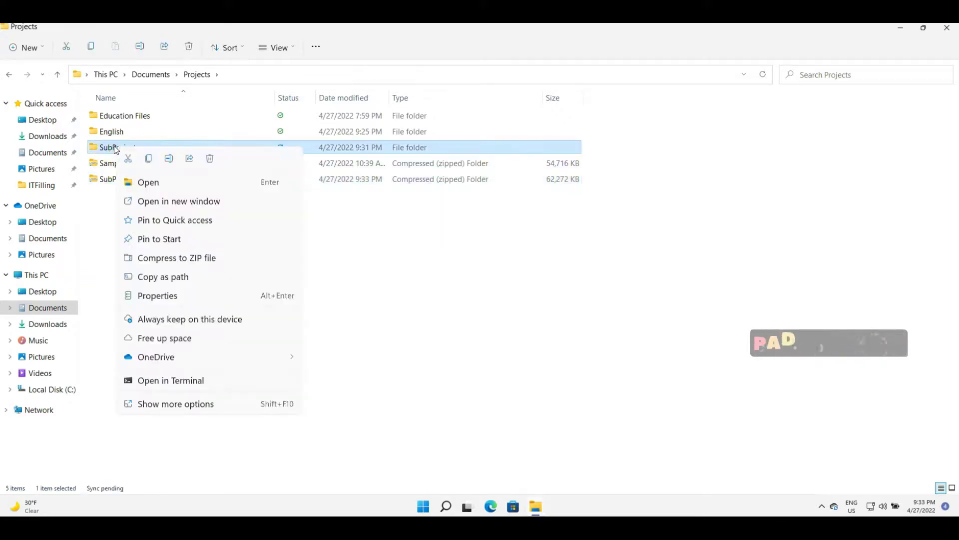
click(200, 408)
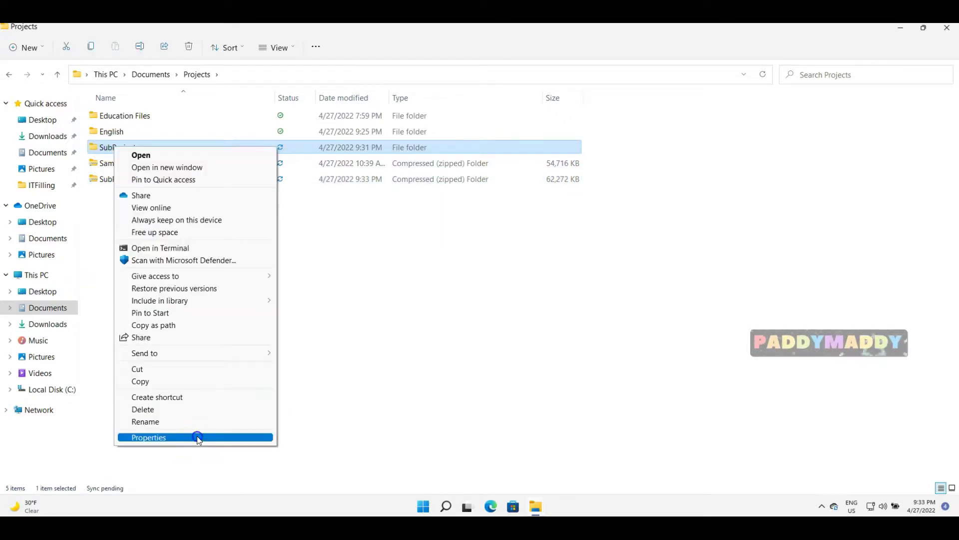
click(196, 436)
click(175, 255)
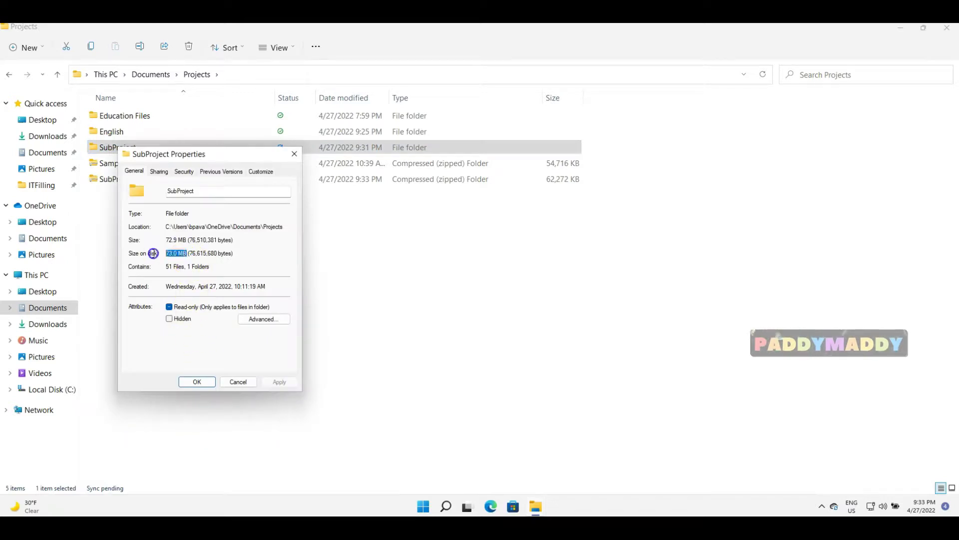
click(246, 382)
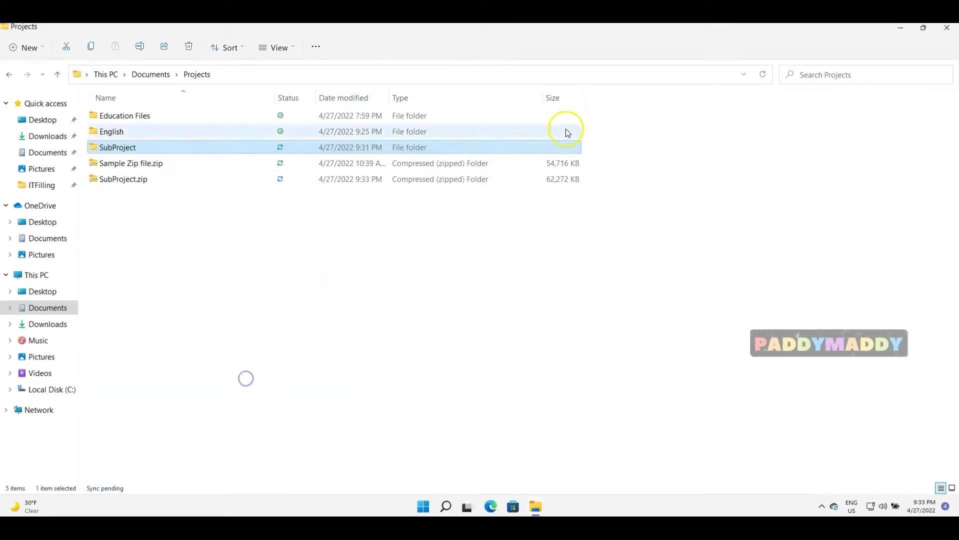
Open the Properties window of SubProject.zip.
click(555, 179)
click(111, 181)
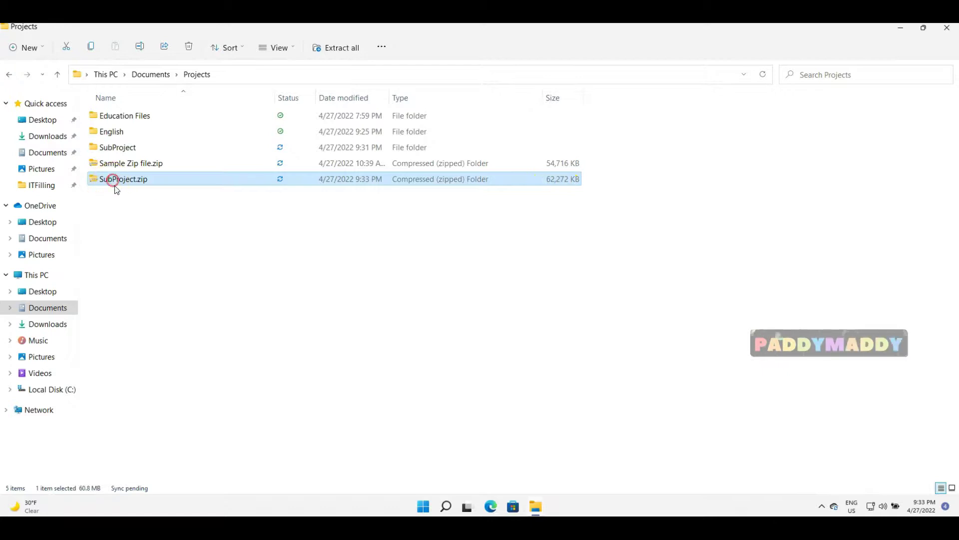
right_click(115, 187)
click(159, 436)
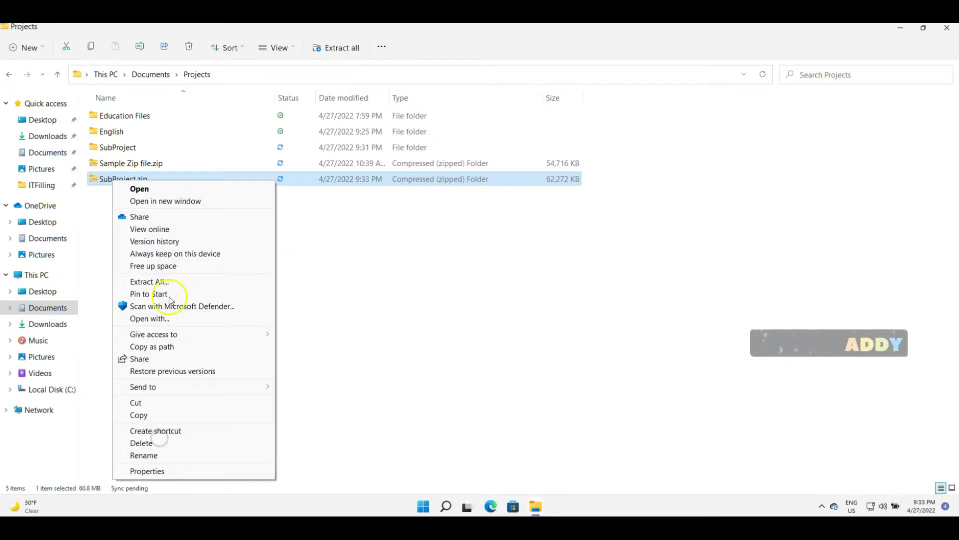
click(160, 470)
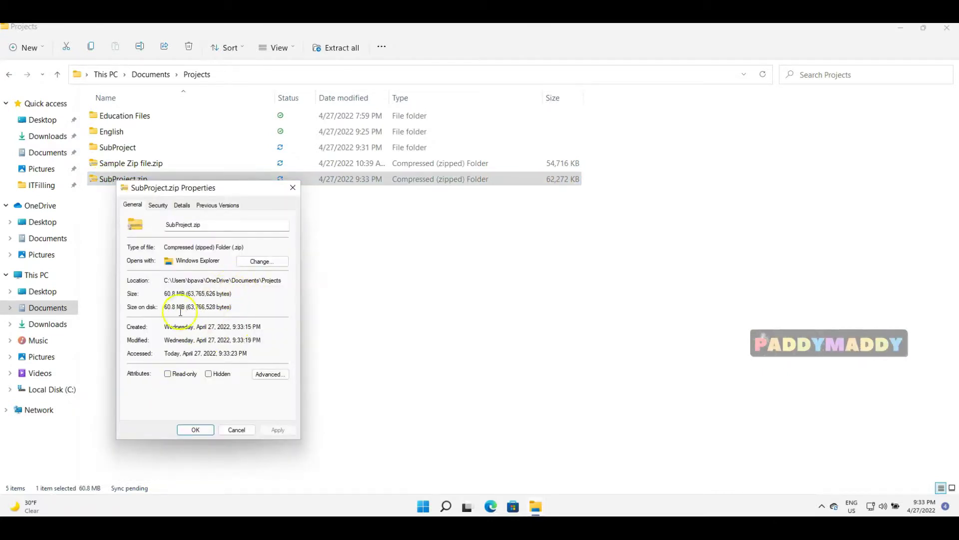
Reopen the SubProject folder's Properties alongside the zip's for comparison.
click(125, 147)
right_click(125, 147)
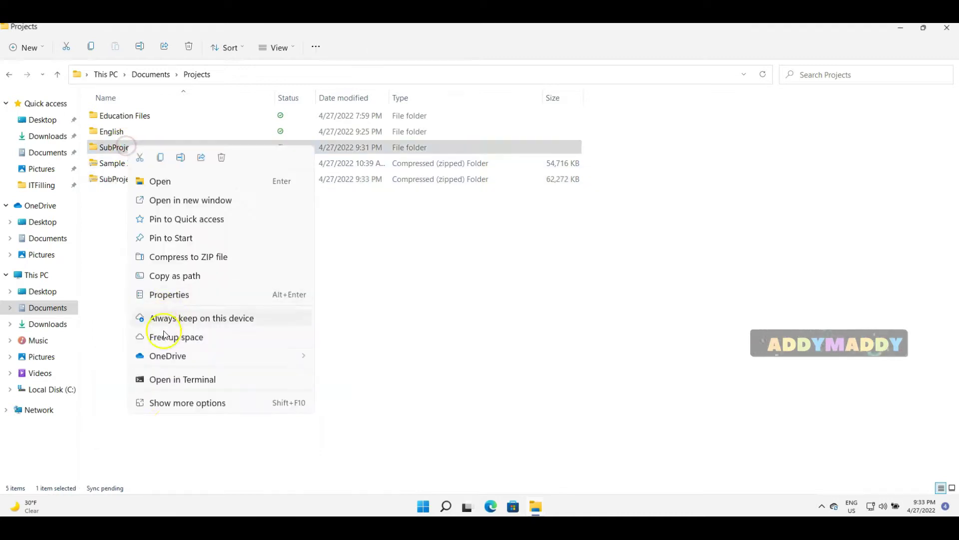
click(172, 403)
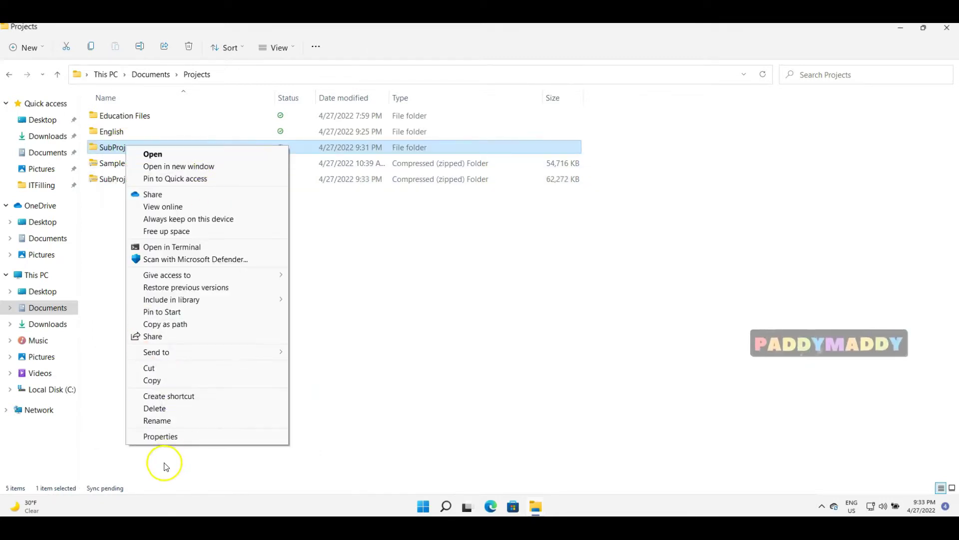
click(163, 438)
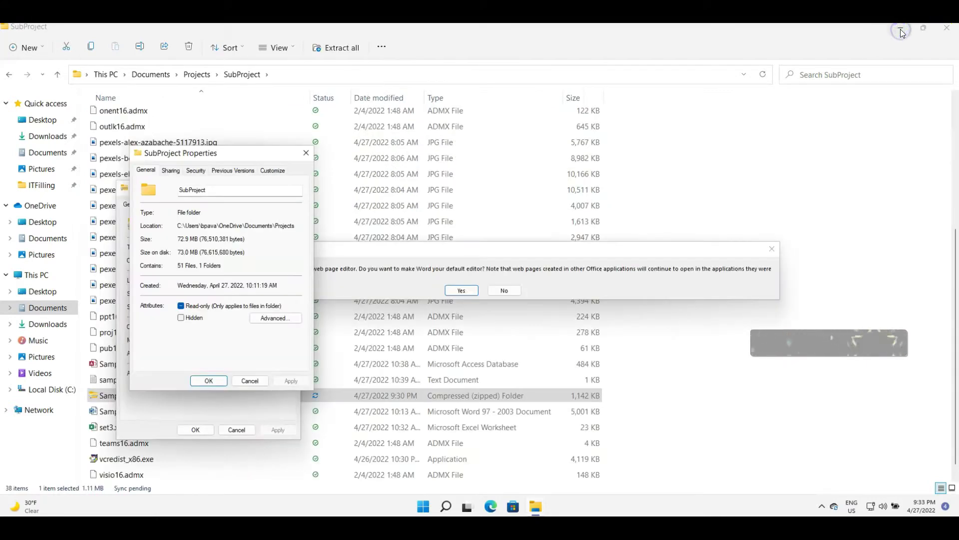
Dismiss the Word default-editor and error prompts, and place the folder's Properties beside the zip's.
click(901, 31)
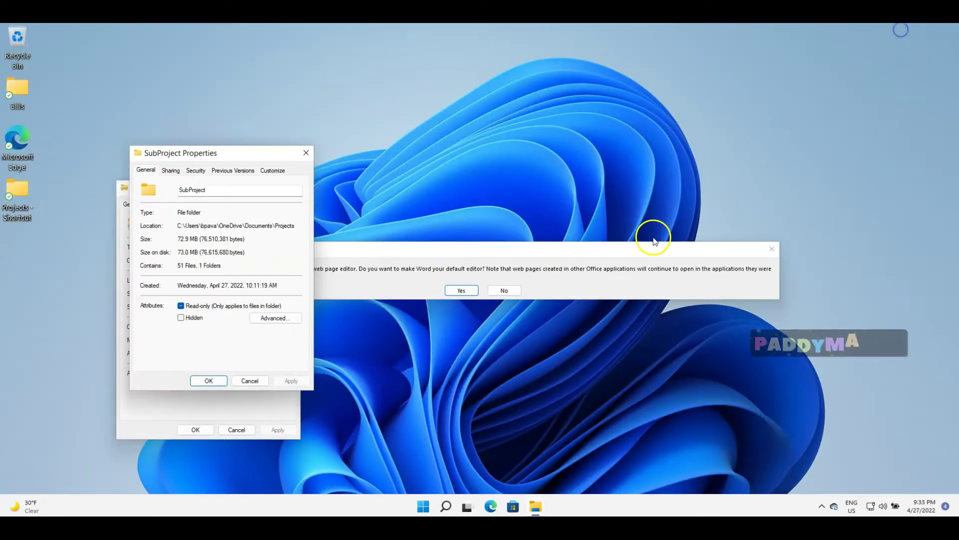
click(507, 291)
click(484, 303)
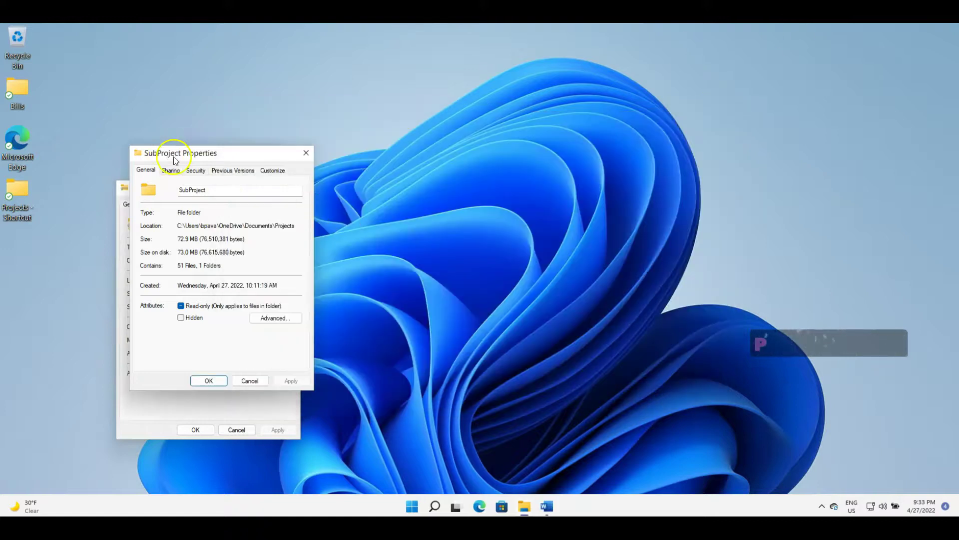
drag(197, 153, 413, 199)
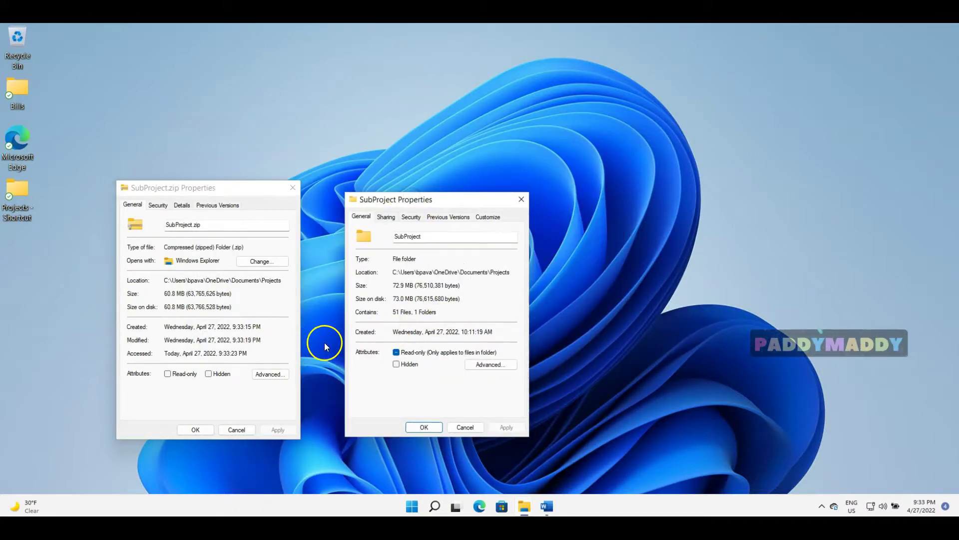
Compare the zip's 60.8 MB size against the folder's 72.9 MB, then close both Properties windows.
click(192, 193)
click(394, 203)
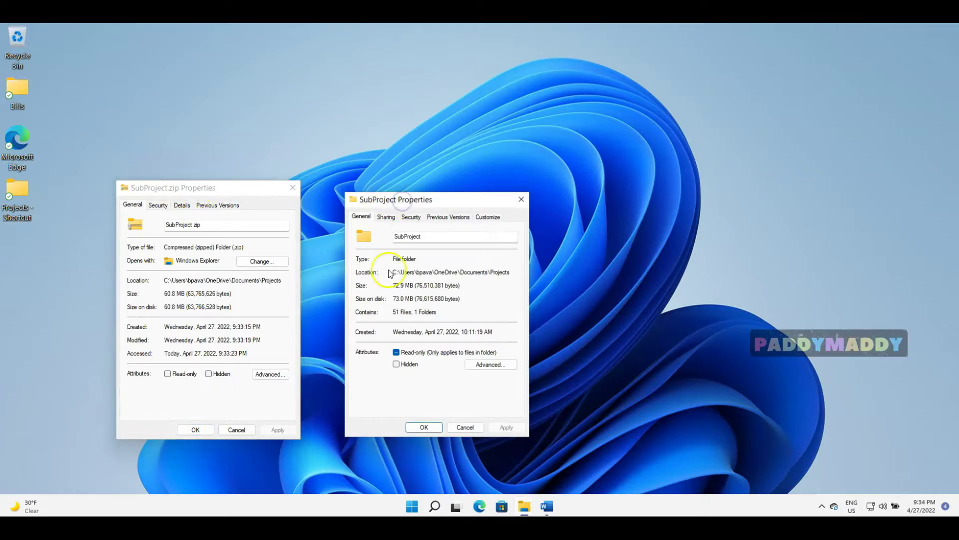
click(182, 295)
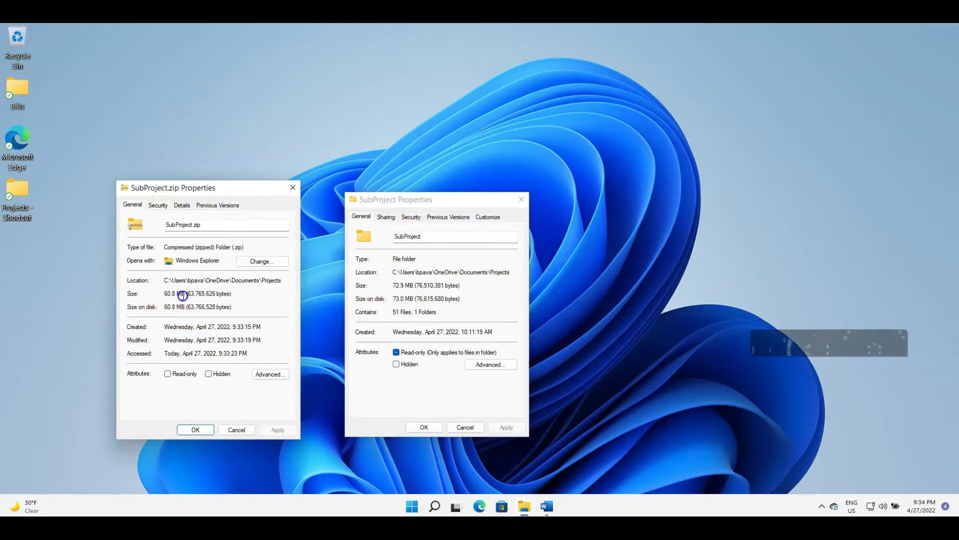
drag(212, 296, 165, 293)
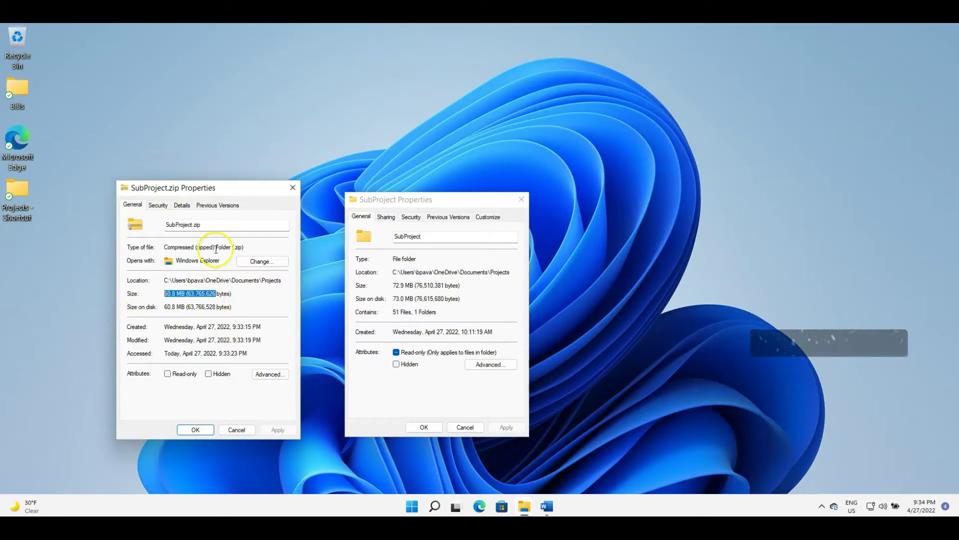
drag(216, 247, 139, 244)
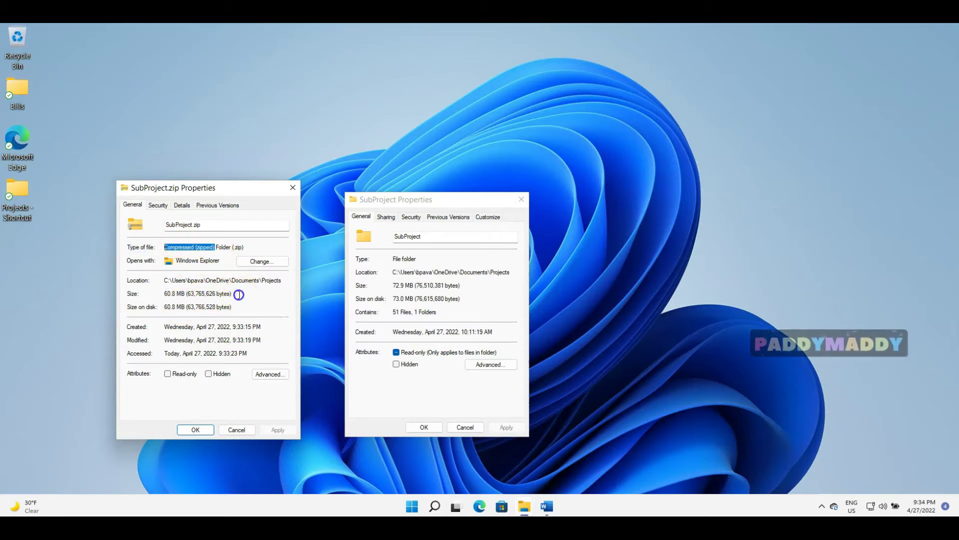
drag(237, 296, 151, 297)
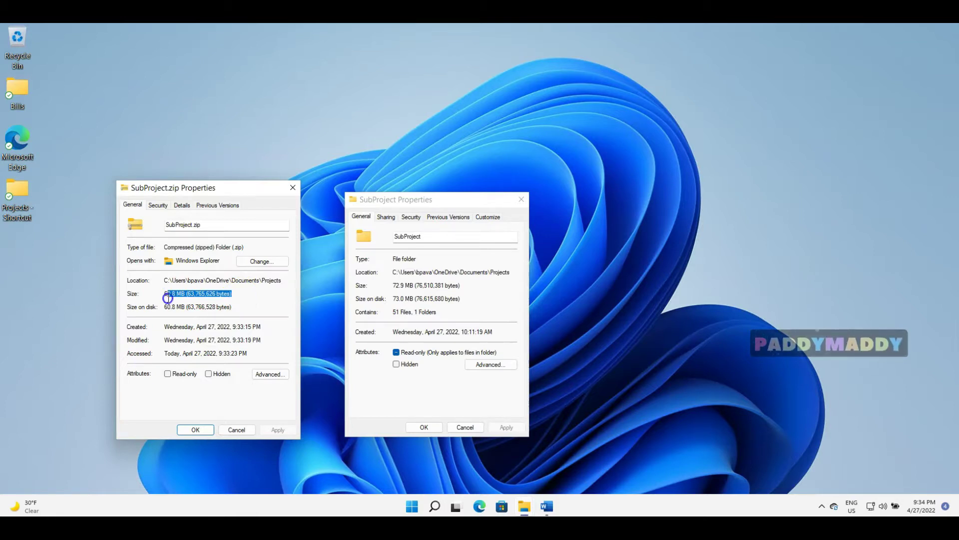
click(166, 297)
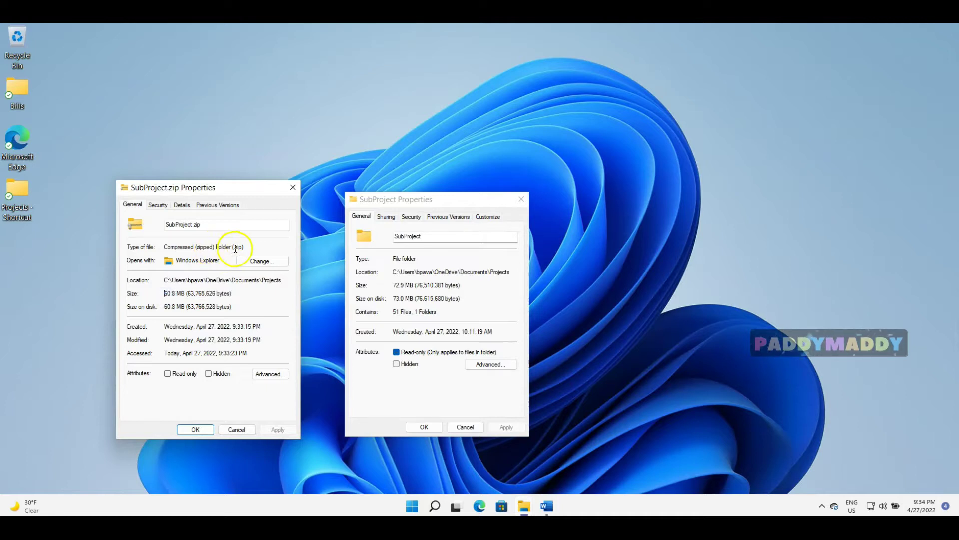
click(237, 431)
click(464, 427)
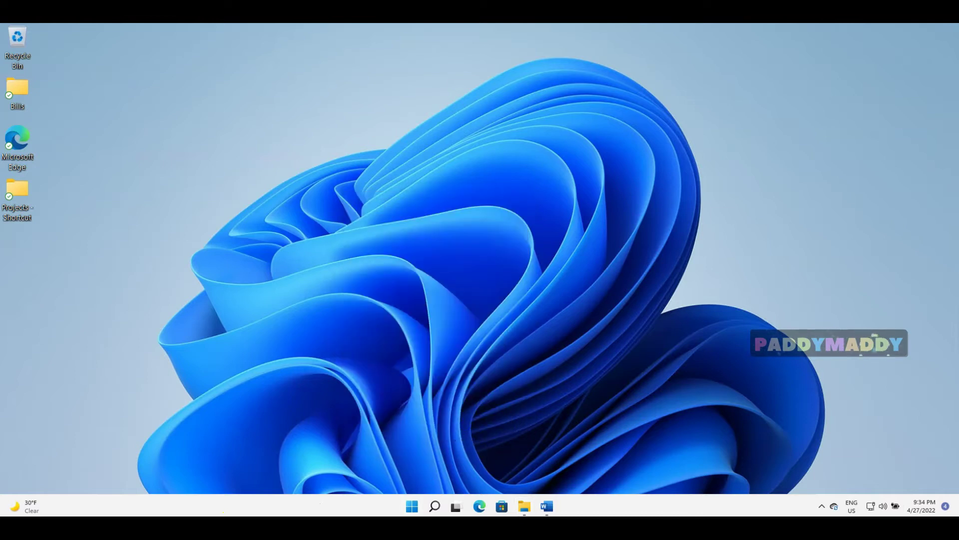
Restore the Projects window and view SubProject.zip's context menu, showing the zip at 62,272 KB.
mouse_move(523, 506)
click(537, 449)
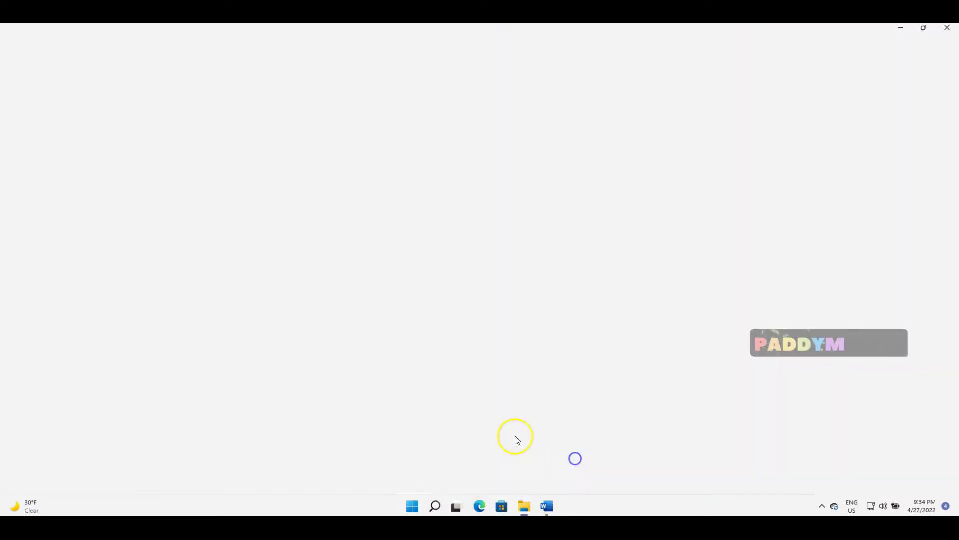
right_click(123, 181)
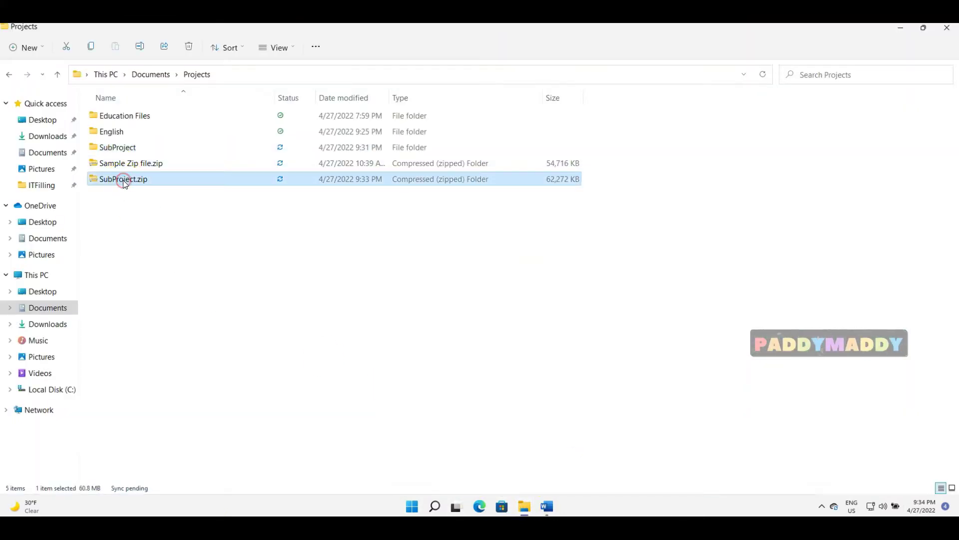
click(508, 344)
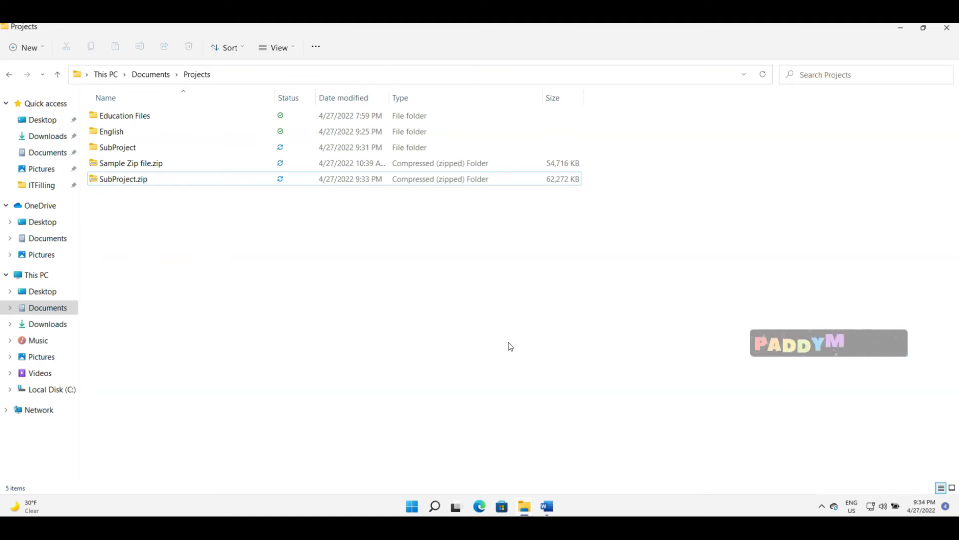
click(510, 328)
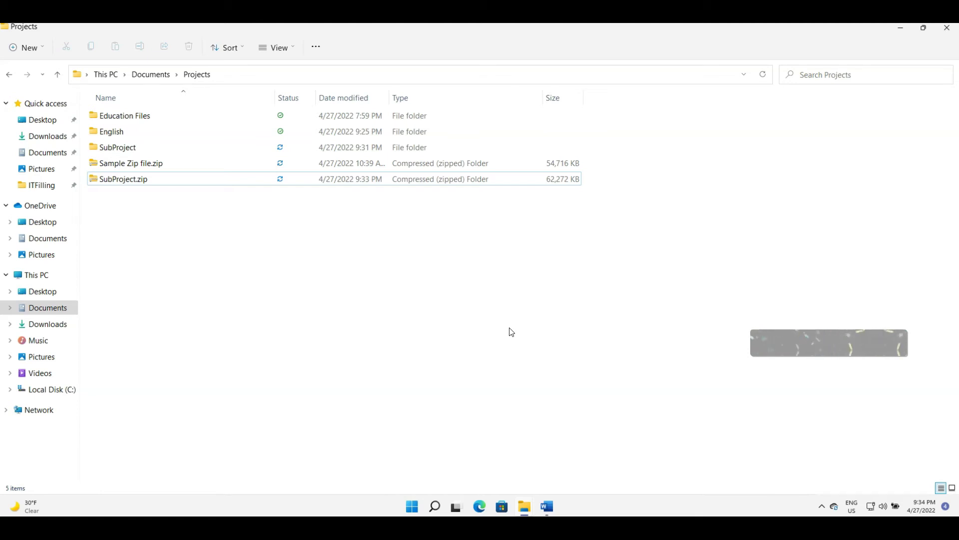
click(276, 428)
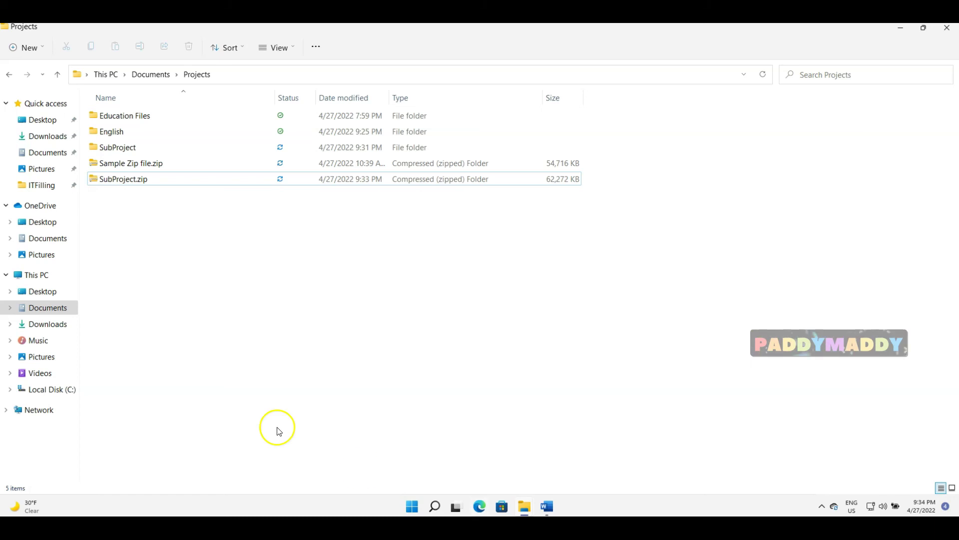